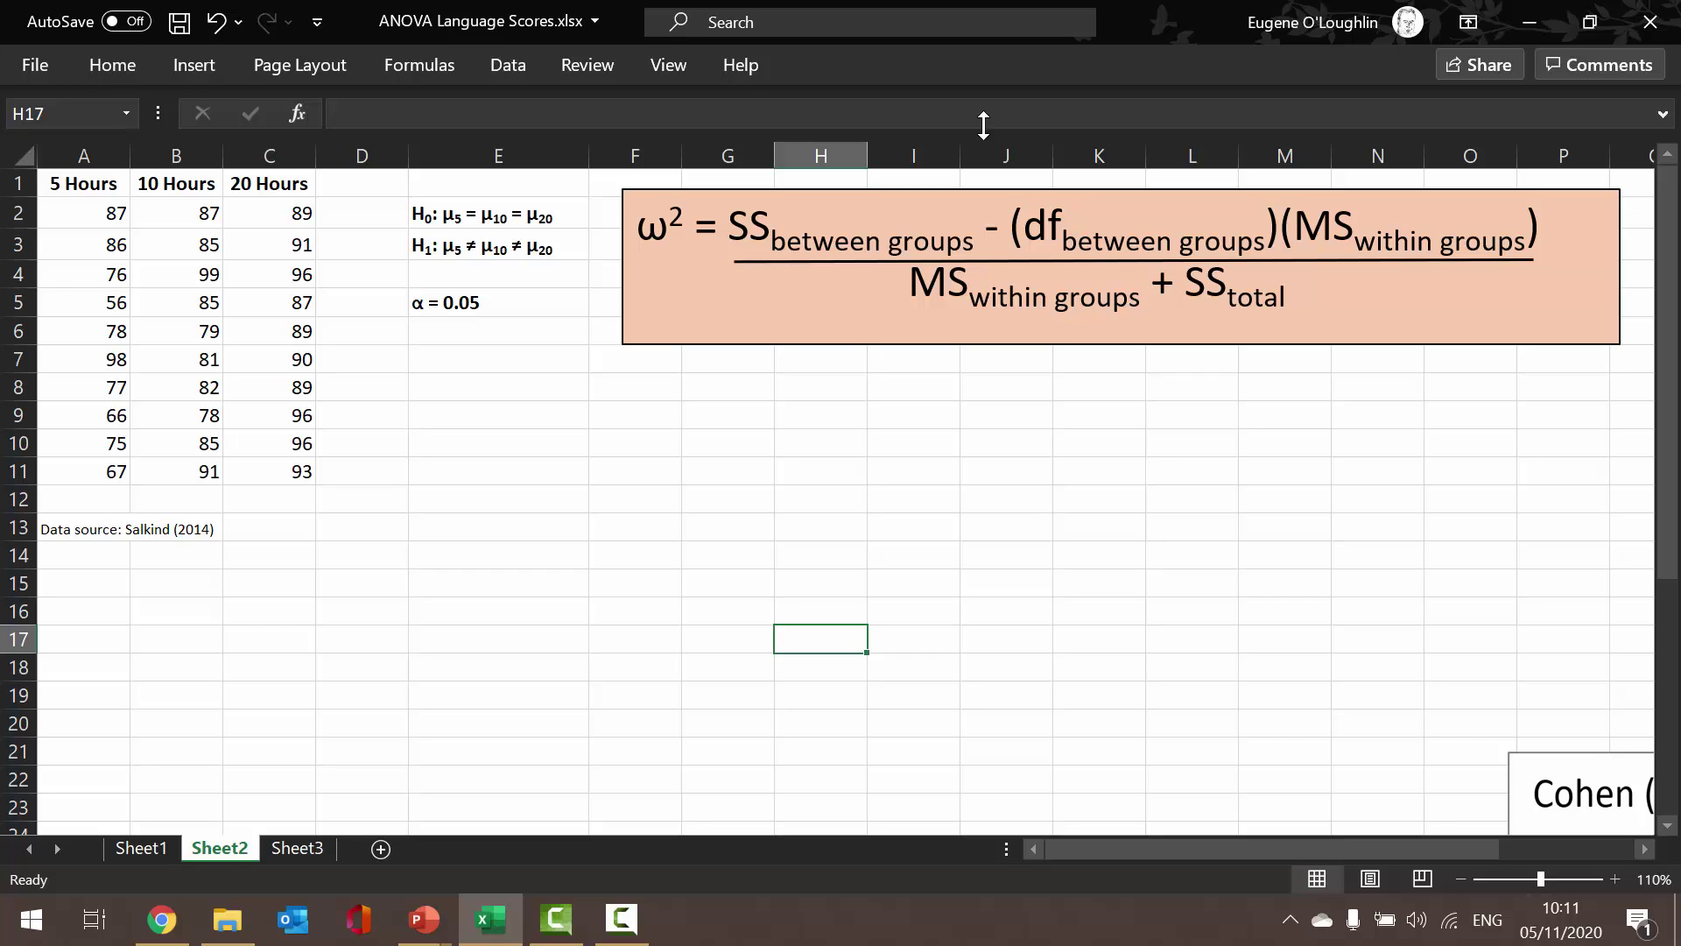
- Select the 5, 10 and 20 Hours score columns, then check cells E9 and E5
{"action": "left_click_drag", "start_coordinate": [70, 183], "coordinate": [57, 465]}
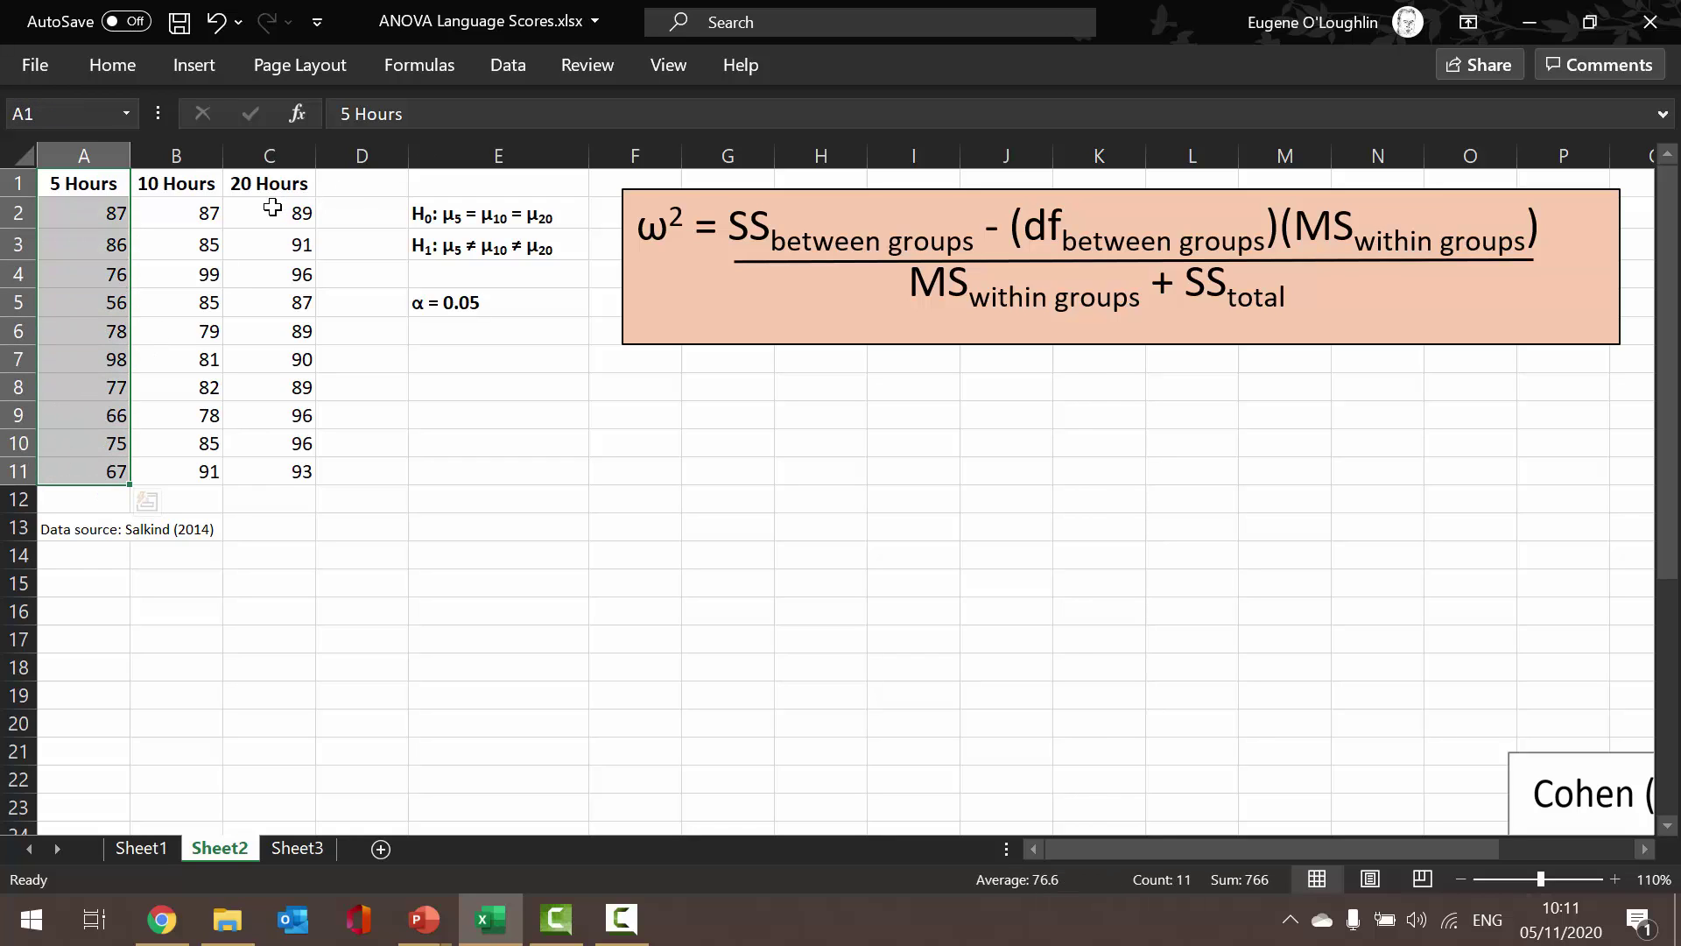
{"action": "left_click", "coordinate": [192, 179]}
{"action": "left_click_drag", "start_coordinate": [193, 180], "coordinate": [188, 473]}
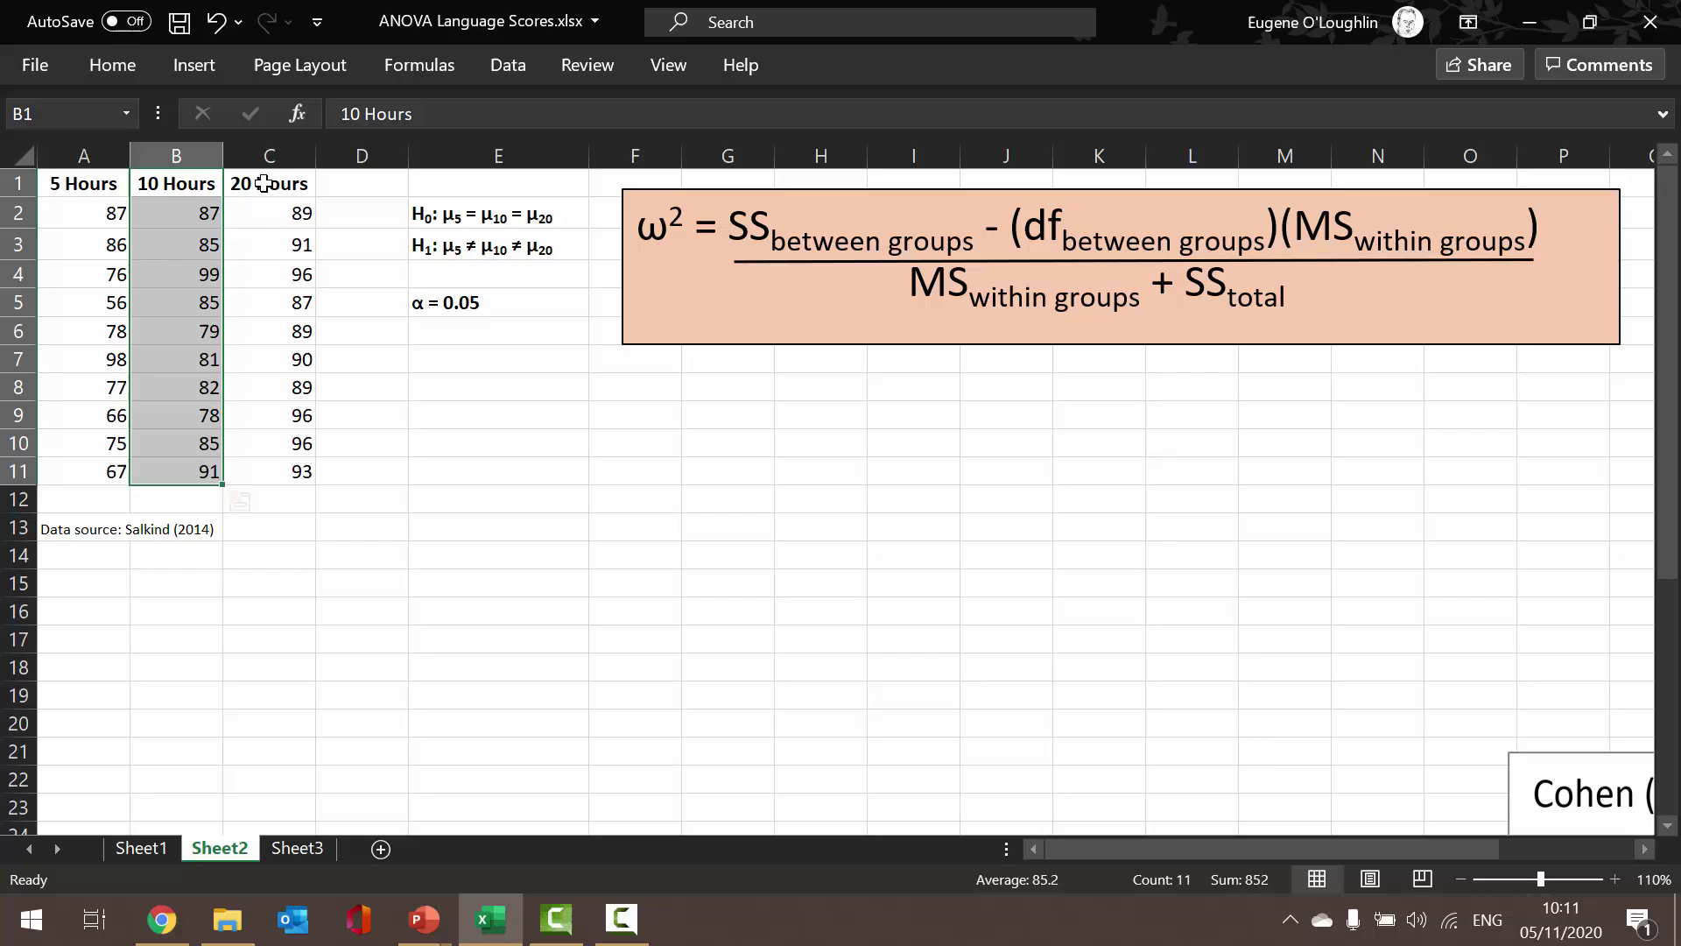
{"action": "left_click_drag", "start_coordinate": [256, 183], "coordinate": [267, 474]}
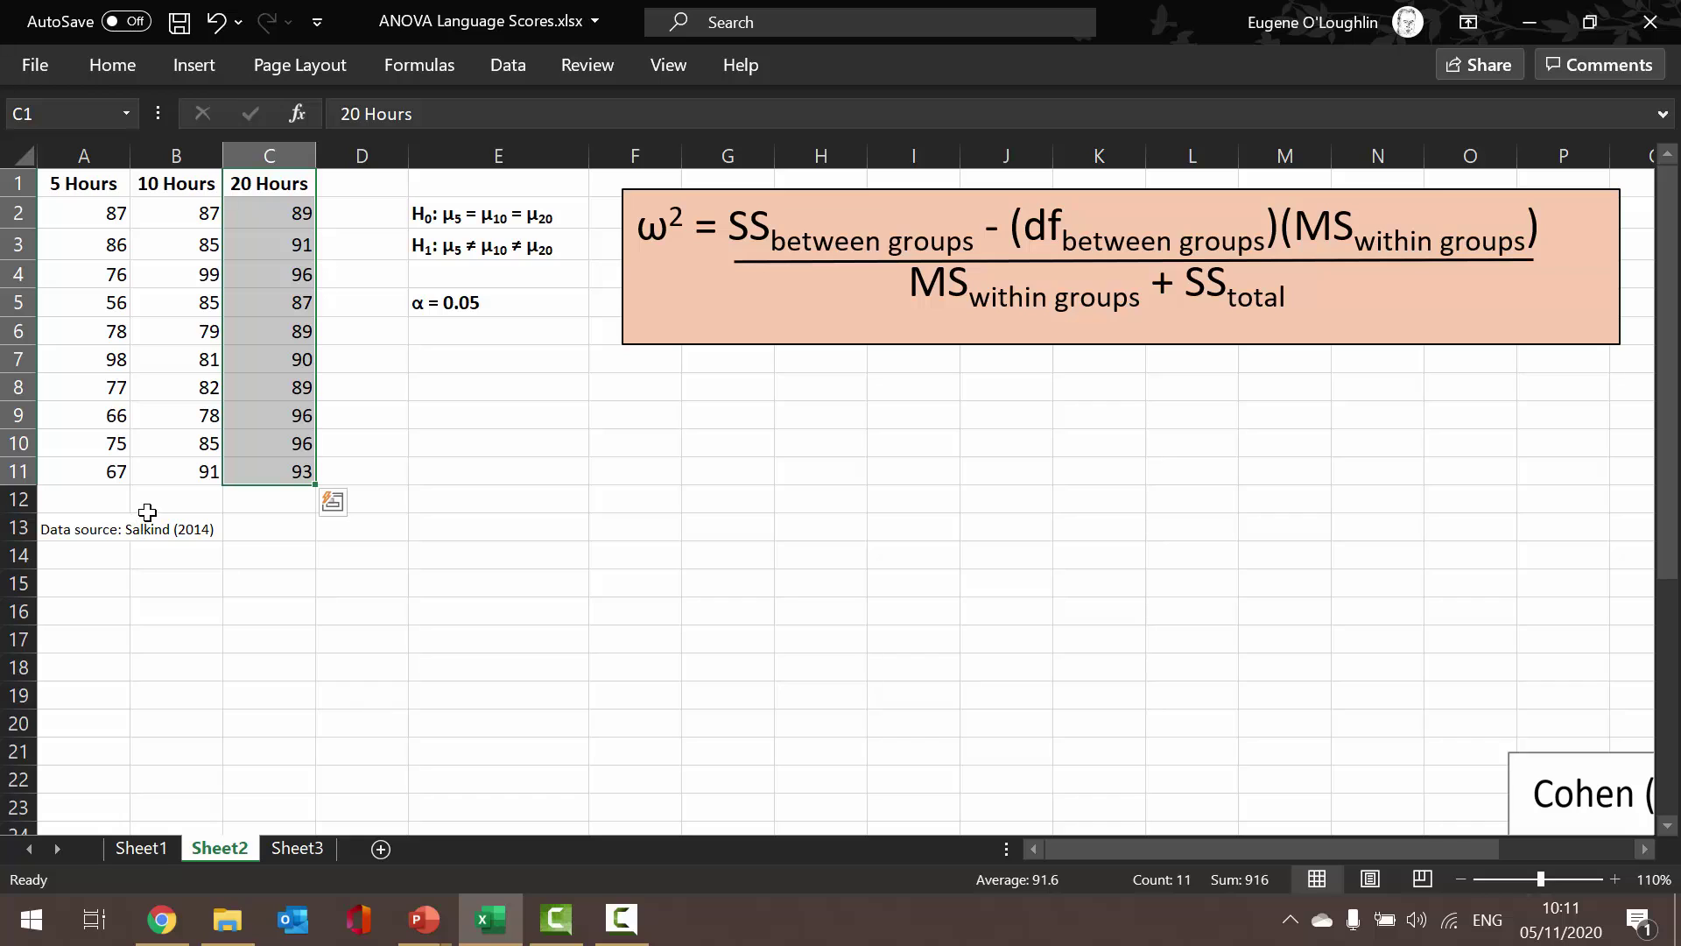
{"action": "left_click_drag", "start_coordinate": [250, 382], "coordinate": [255, 364]}
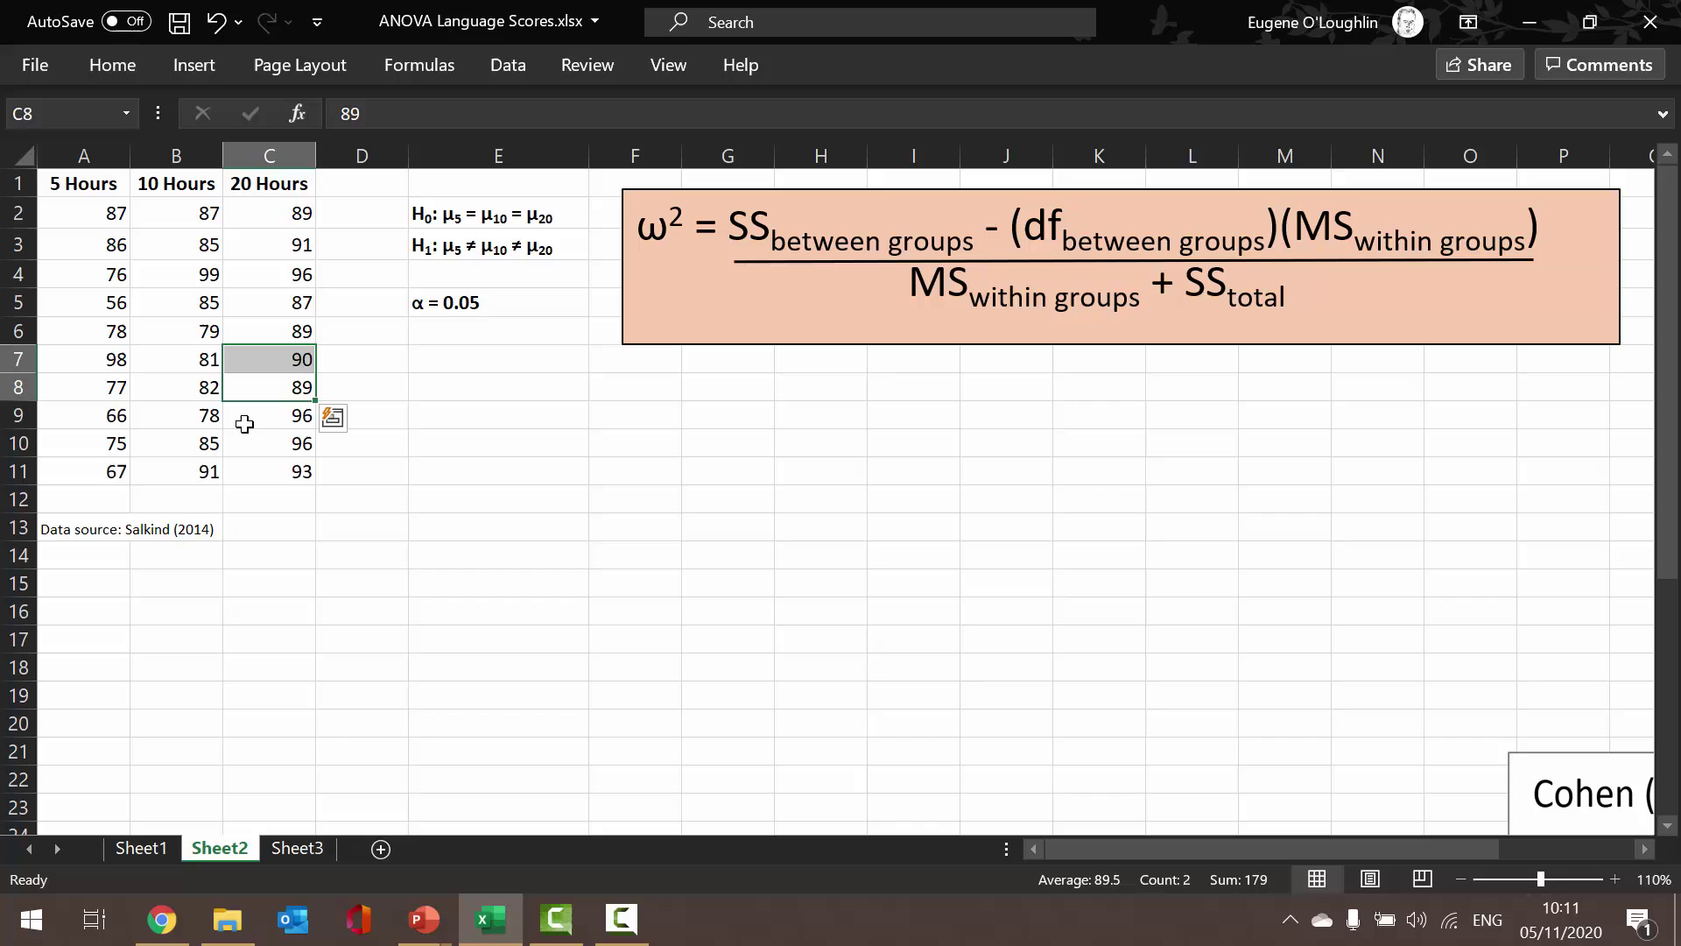
{"action": "left_click", "coordinate": [453, 401]}
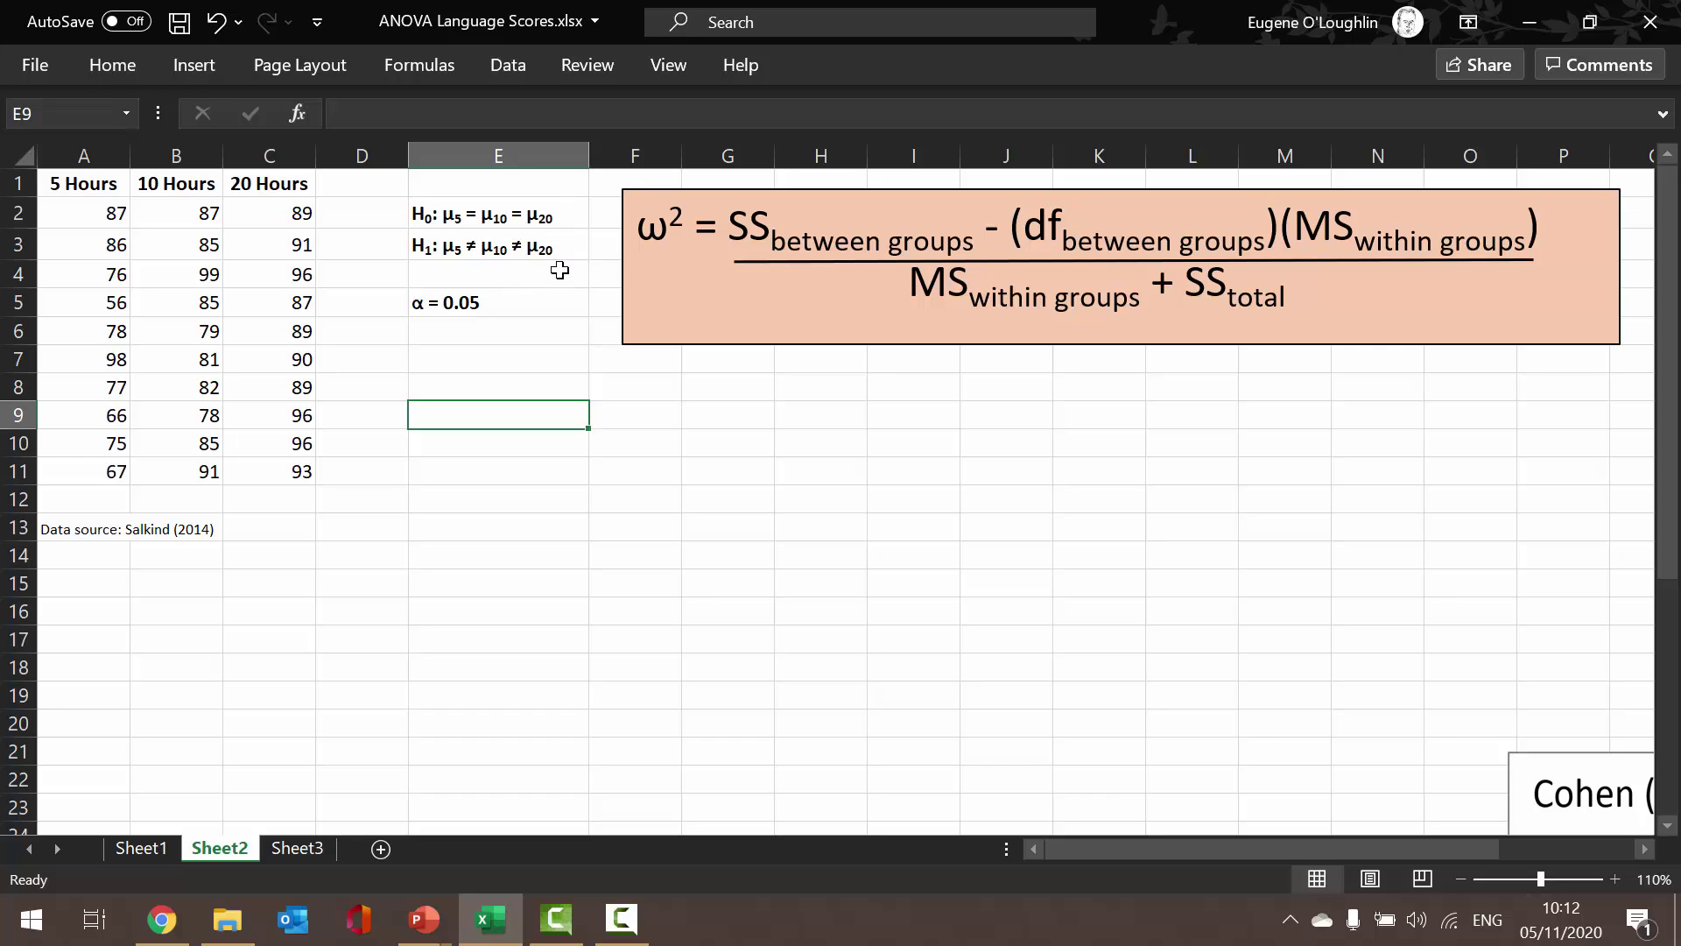
{"action": "left_click", "coordinate": [532, 303]}
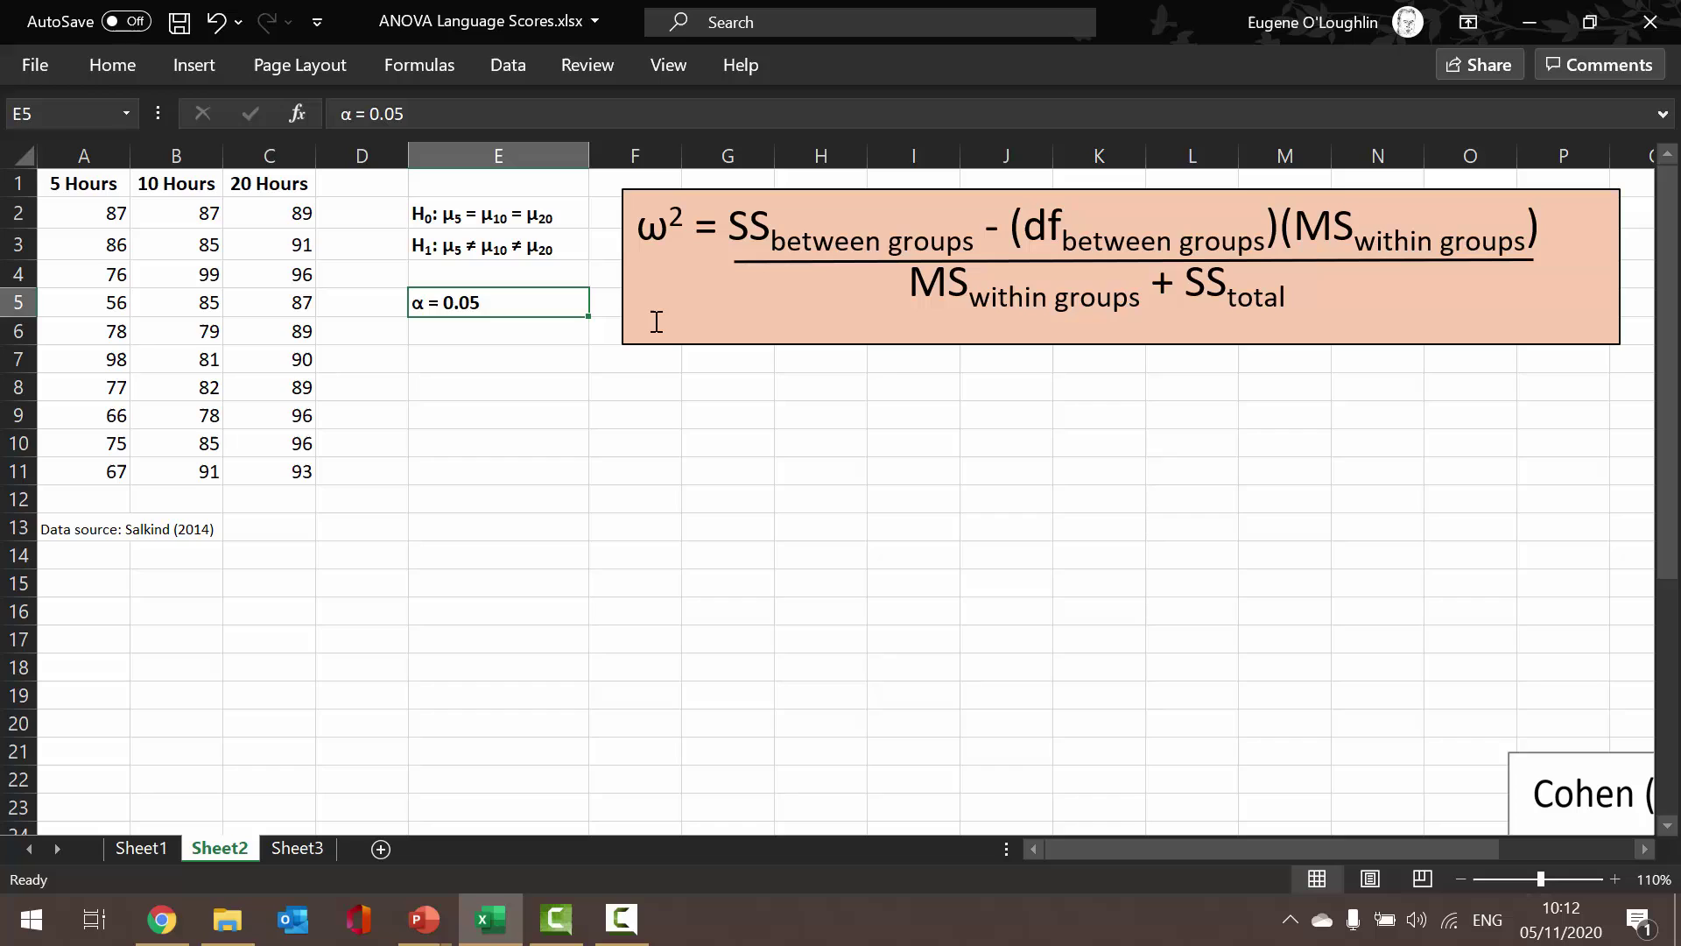
- With E8 selected, open Data Analysis and choose Anova: Single Factor
{"action": "left_click", "coordinate": [515, 388]}
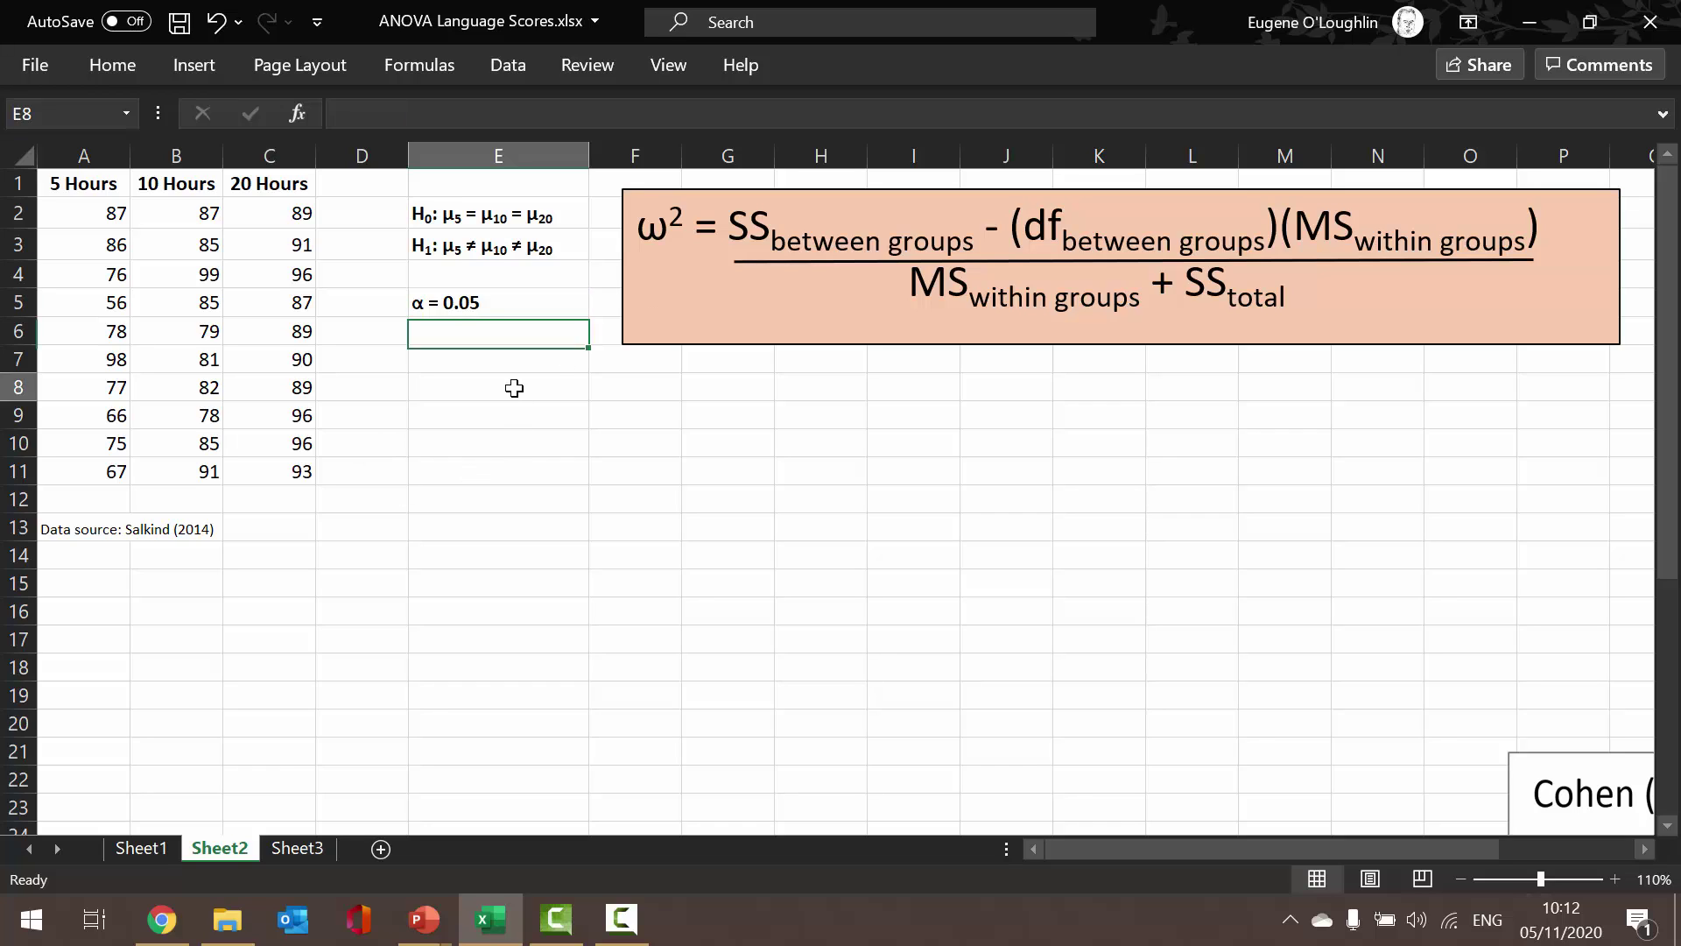
{"action": "left_click", "coordinate": [509, 65]}
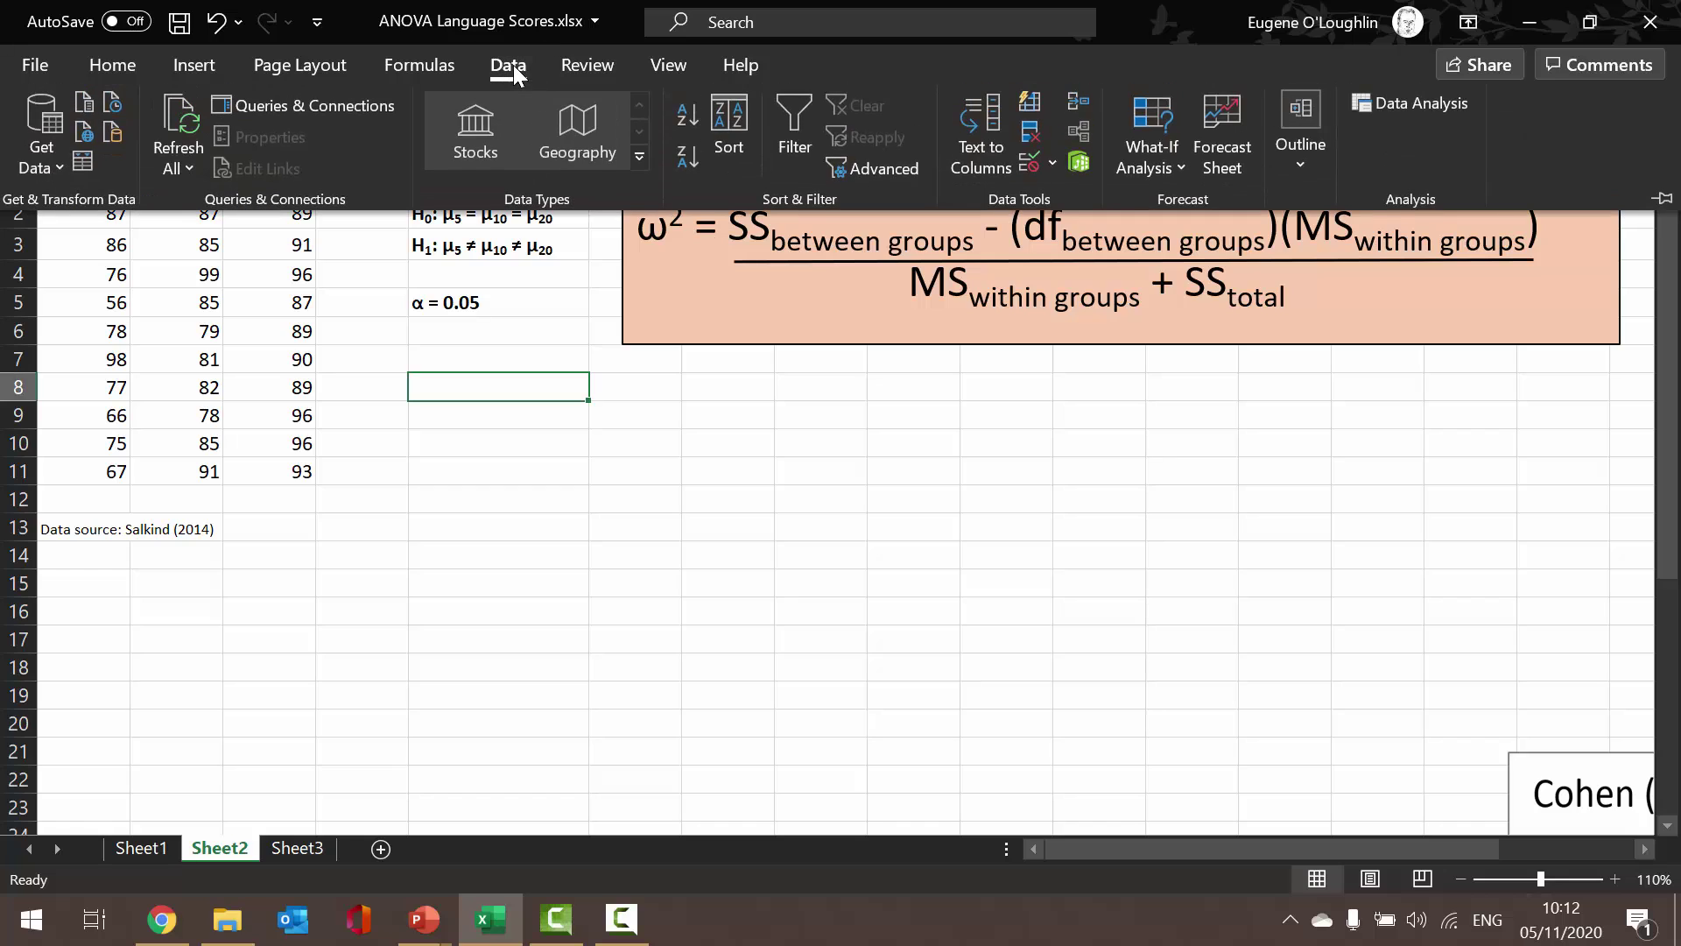
{"action": "left_click", "coordinate": [1412, 104]}
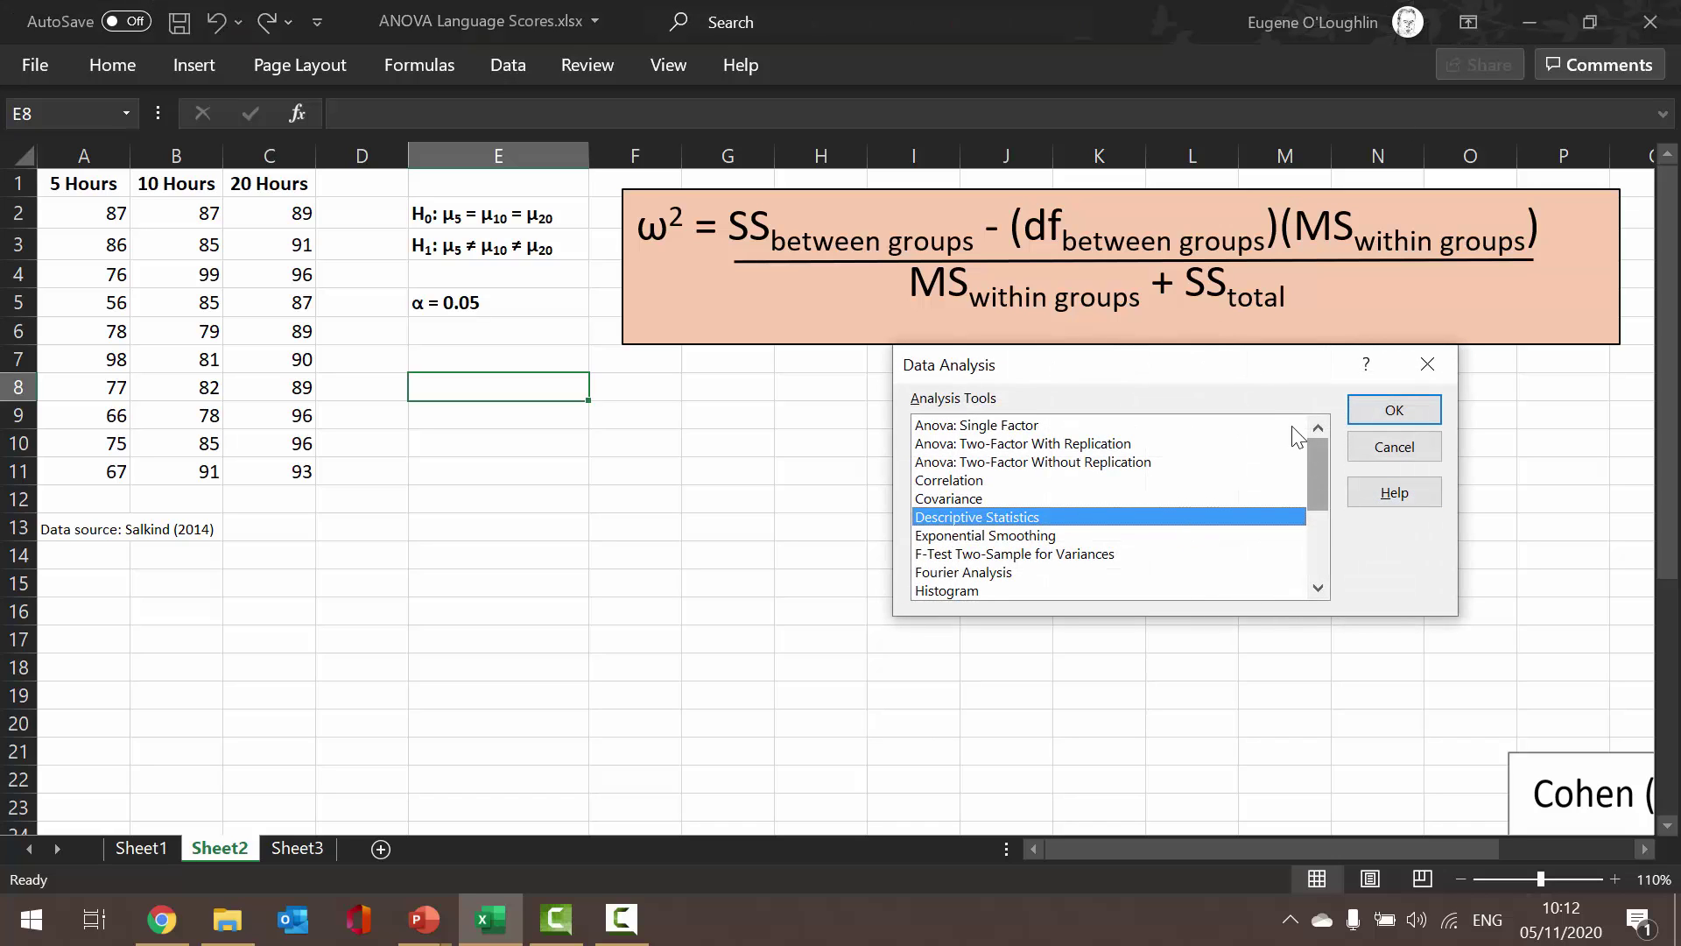
{"action": "left_click_drag", "start_coordinate": [1261, 370], "coordinate": [1028, 410]}
{"action": "left_click", "coordinate": [728, 467]}
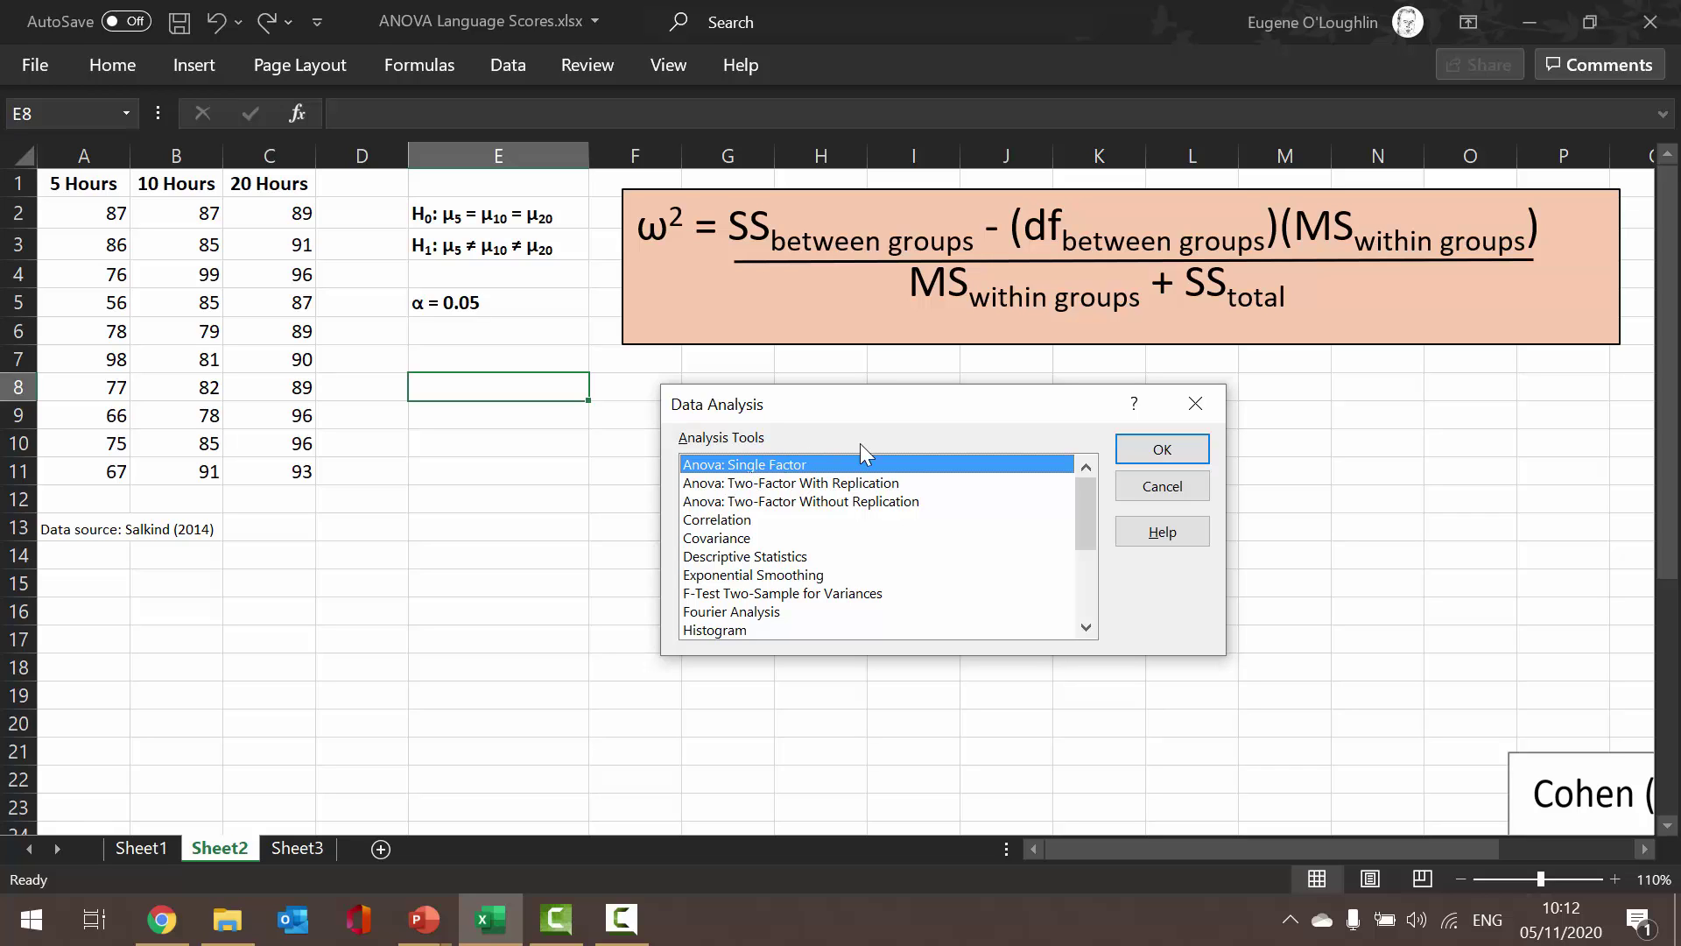
- Run Anova: Single Factor on A1:C11 with first-row labels, writing output to E8
{"action": "left_click", "coordinate": [1158, 448]}
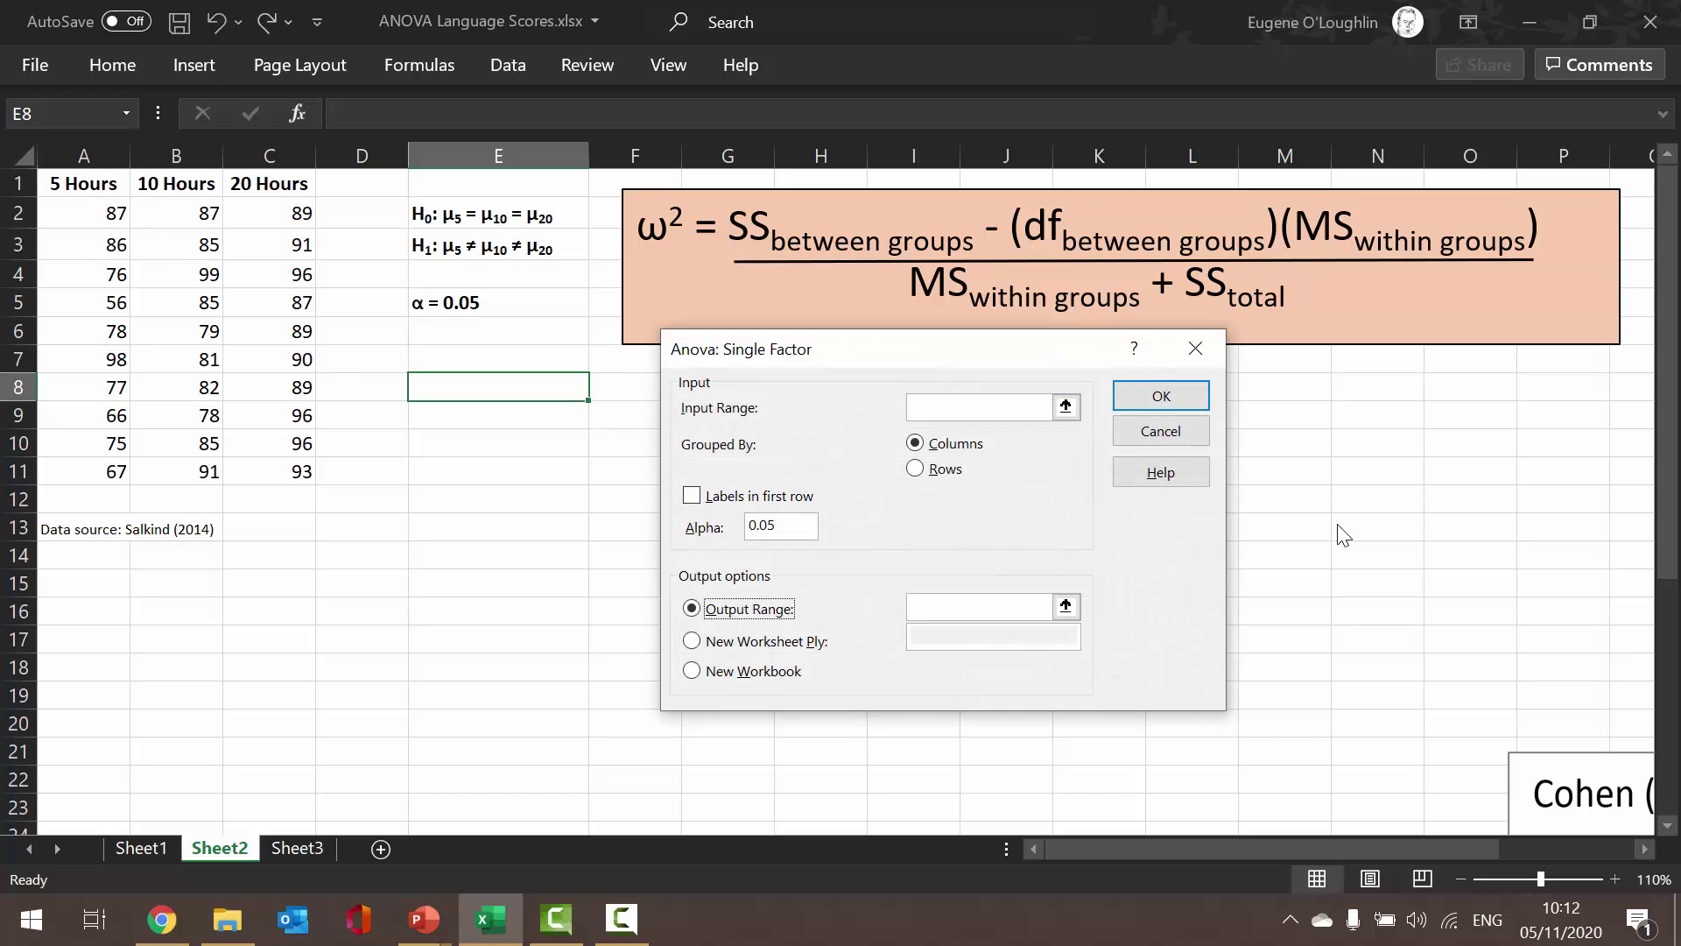
{"action": "left_click", "coordinate": [954, 409]}
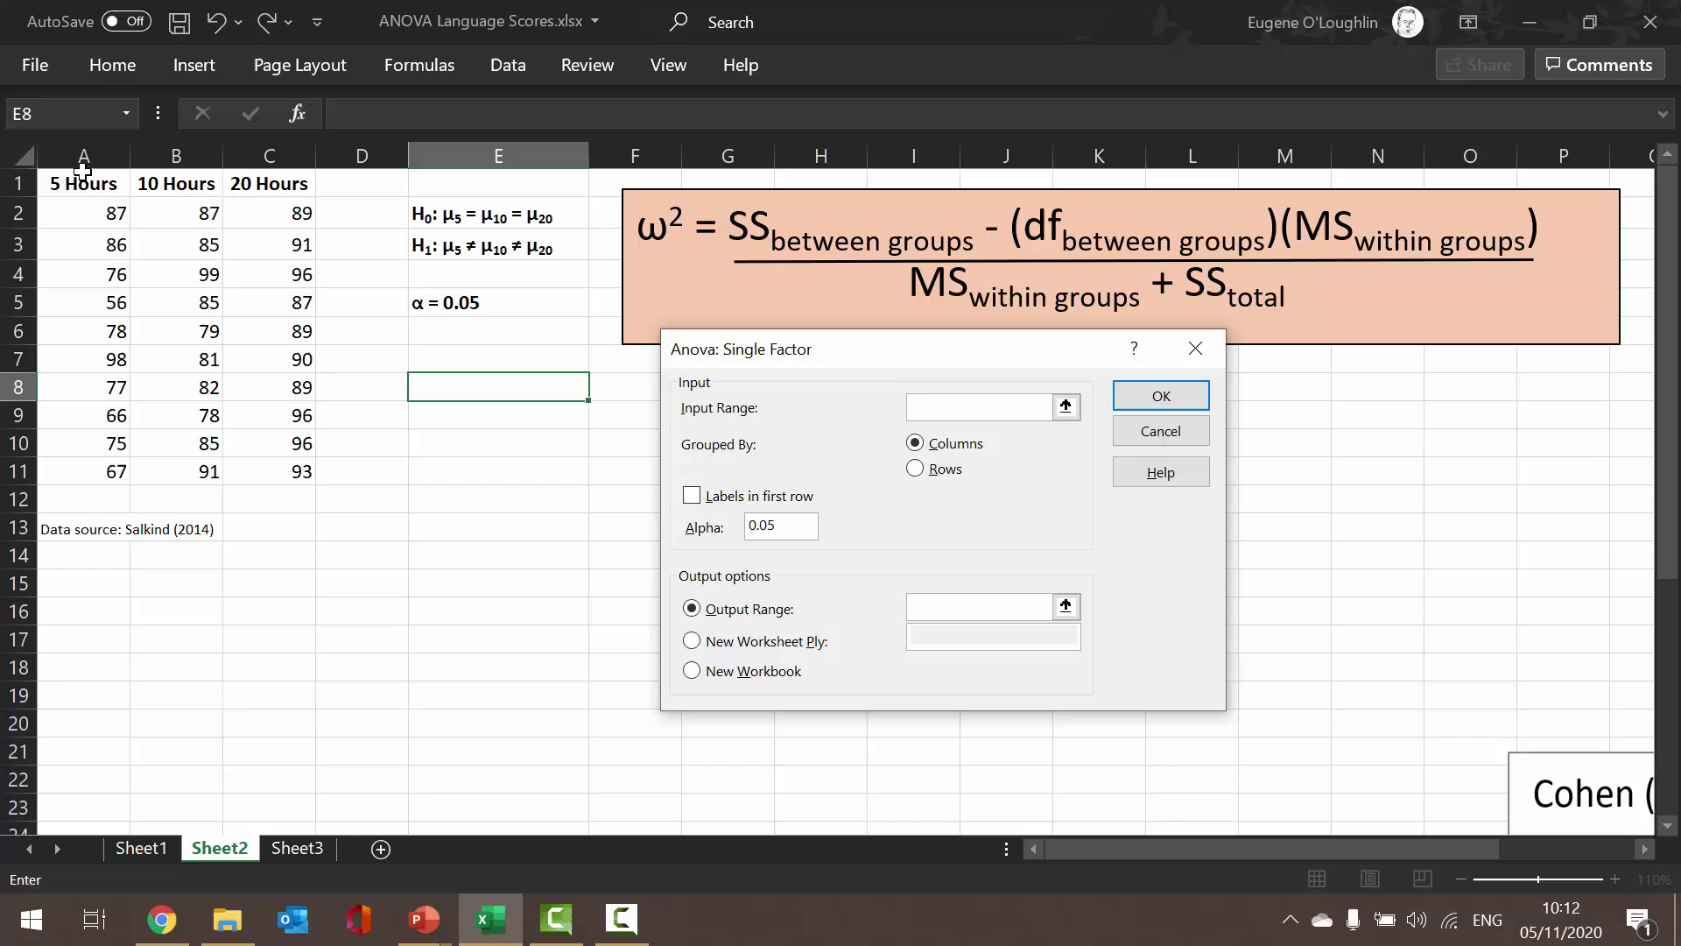
{"action": "left_click_drag", "start_coordinate": [83, 182], "coordinate": [289, 473]}
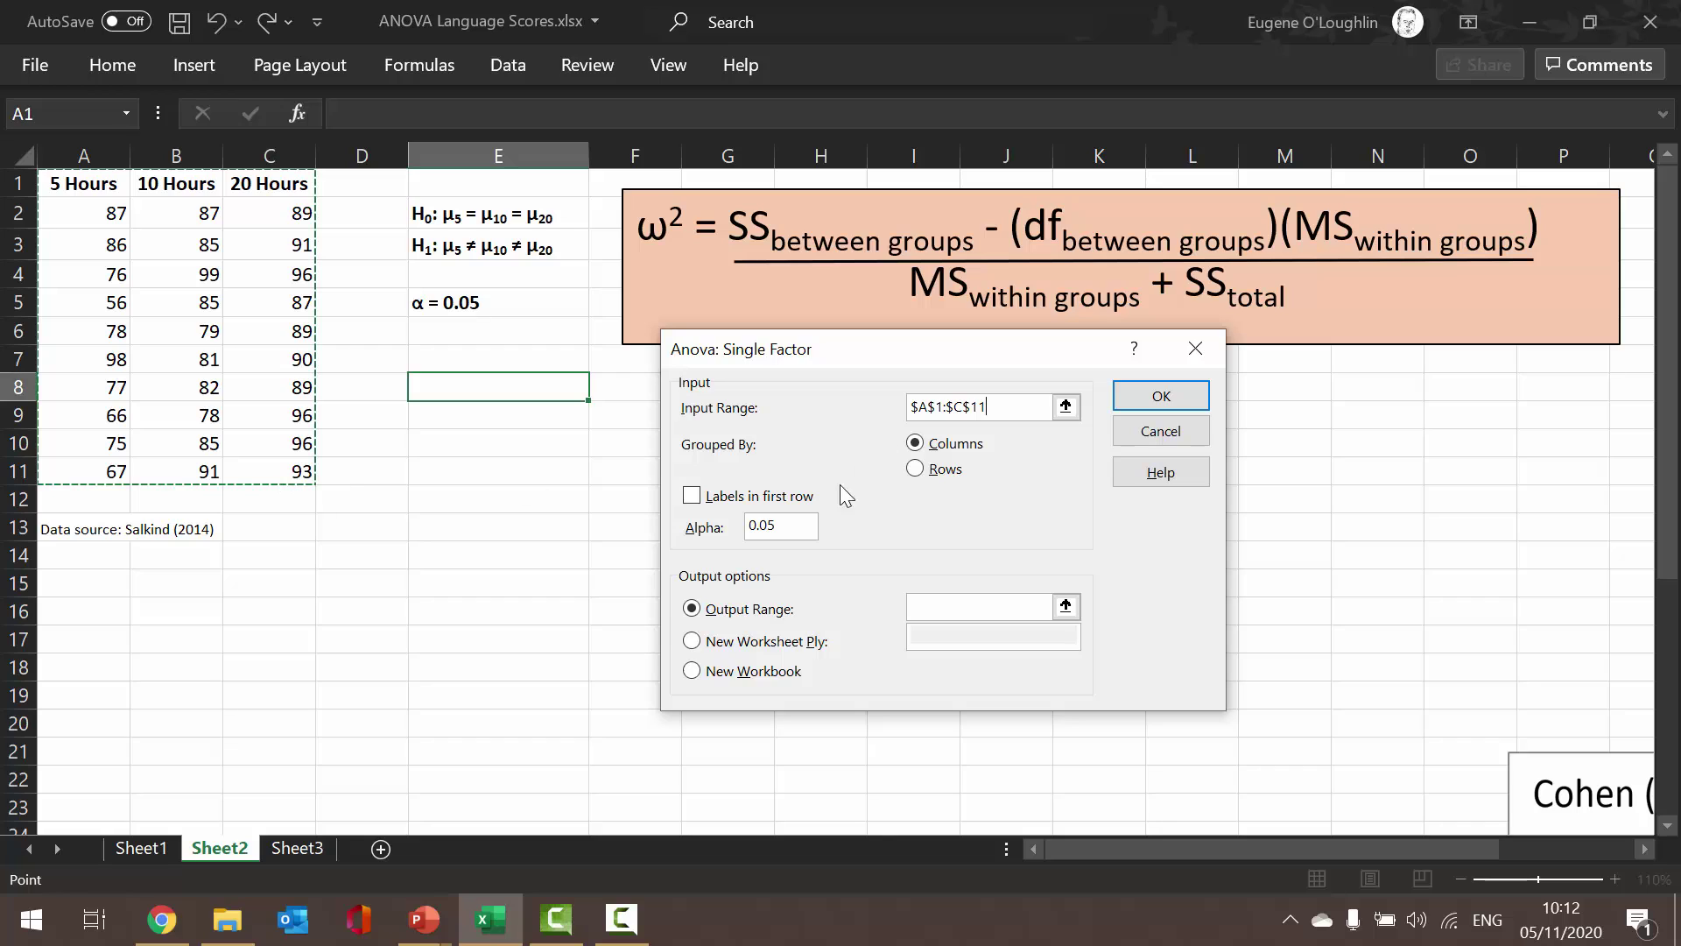
{"action": "left_click", "coordinate": [706, 495]}
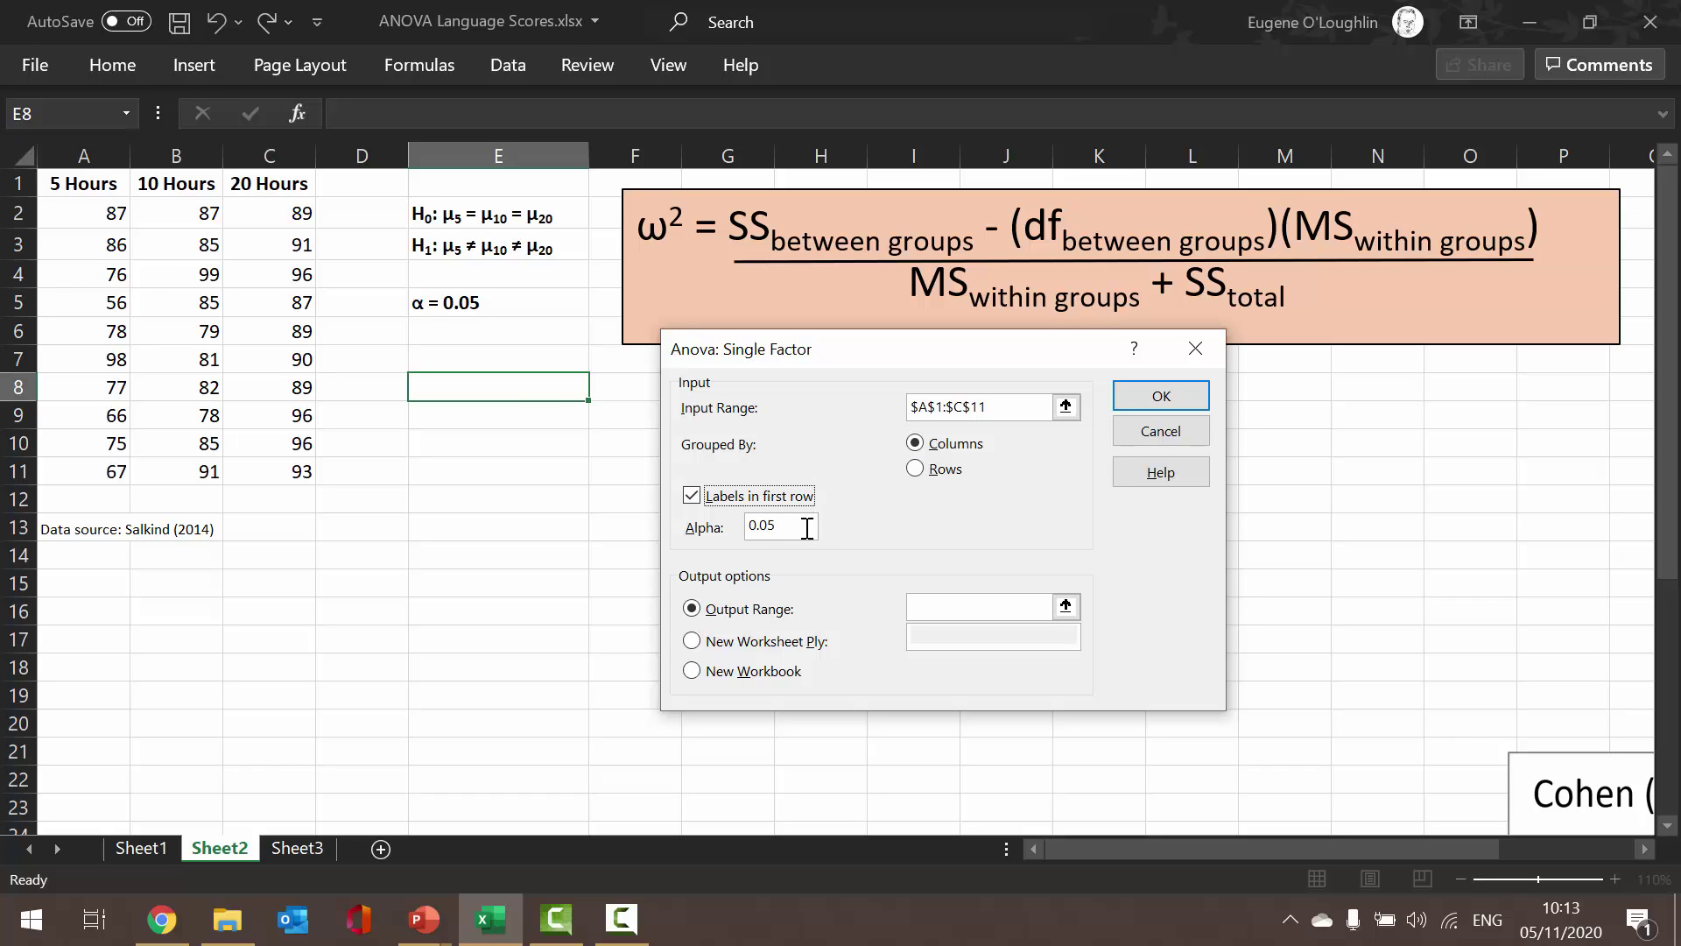
{"action": "left_click", "coordinate": [996, 610]}
{"action": "left_click", "coordinate": [740, 608]}
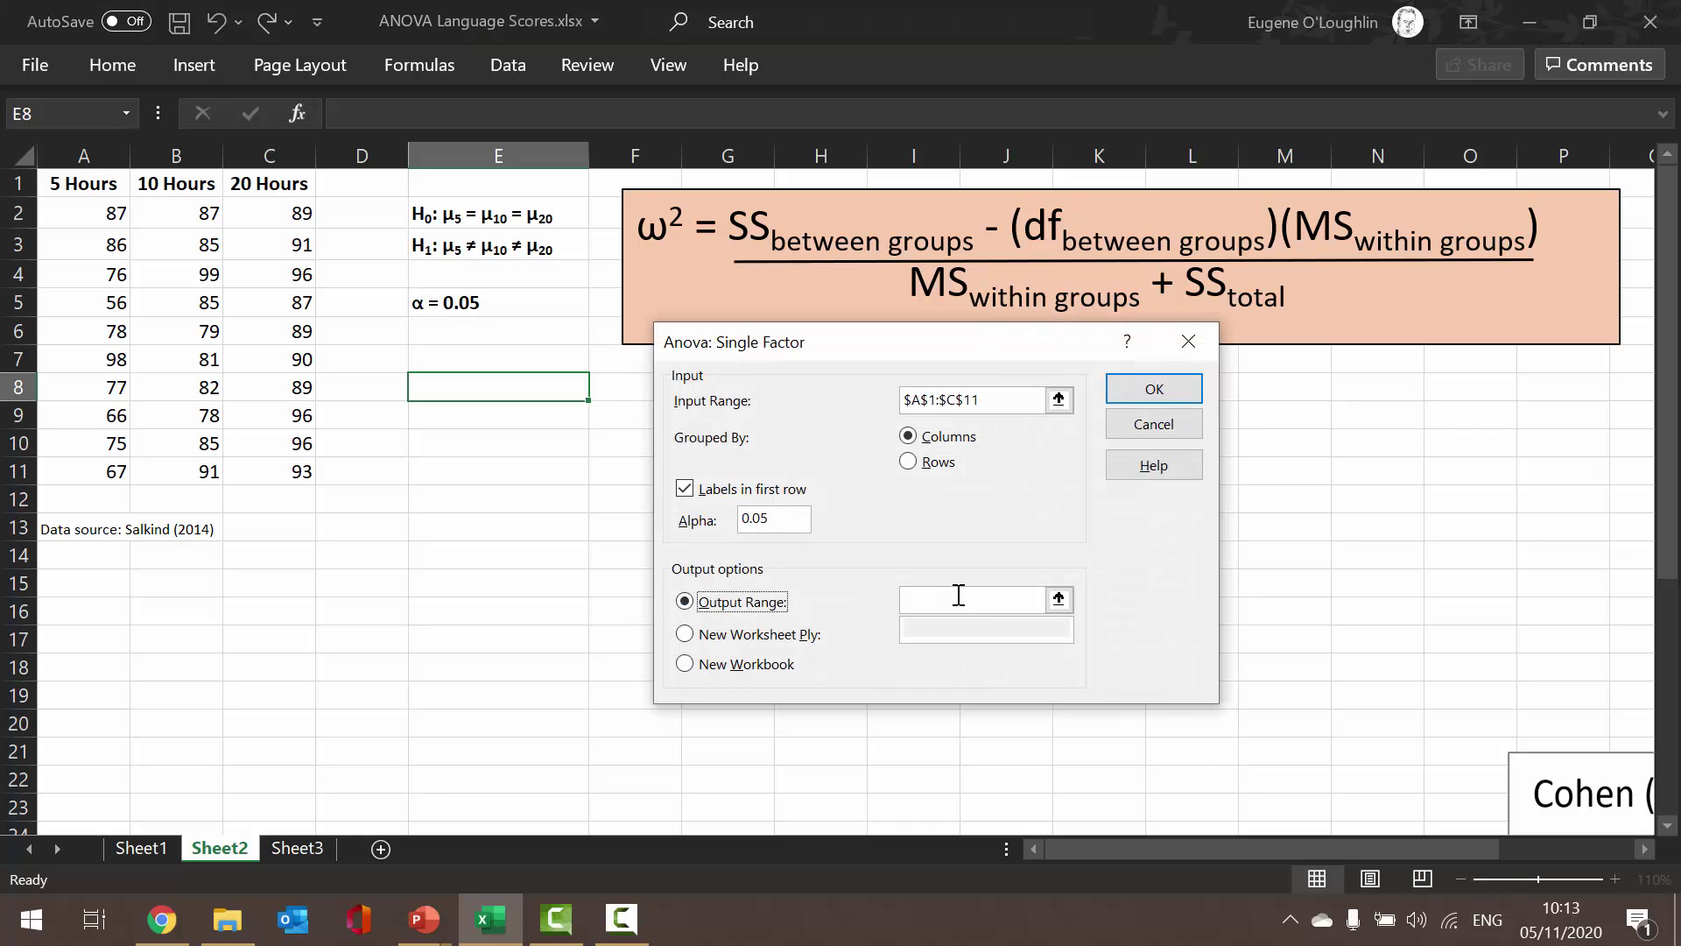
{"action": "left_click", "coordinate": [958, 596]}
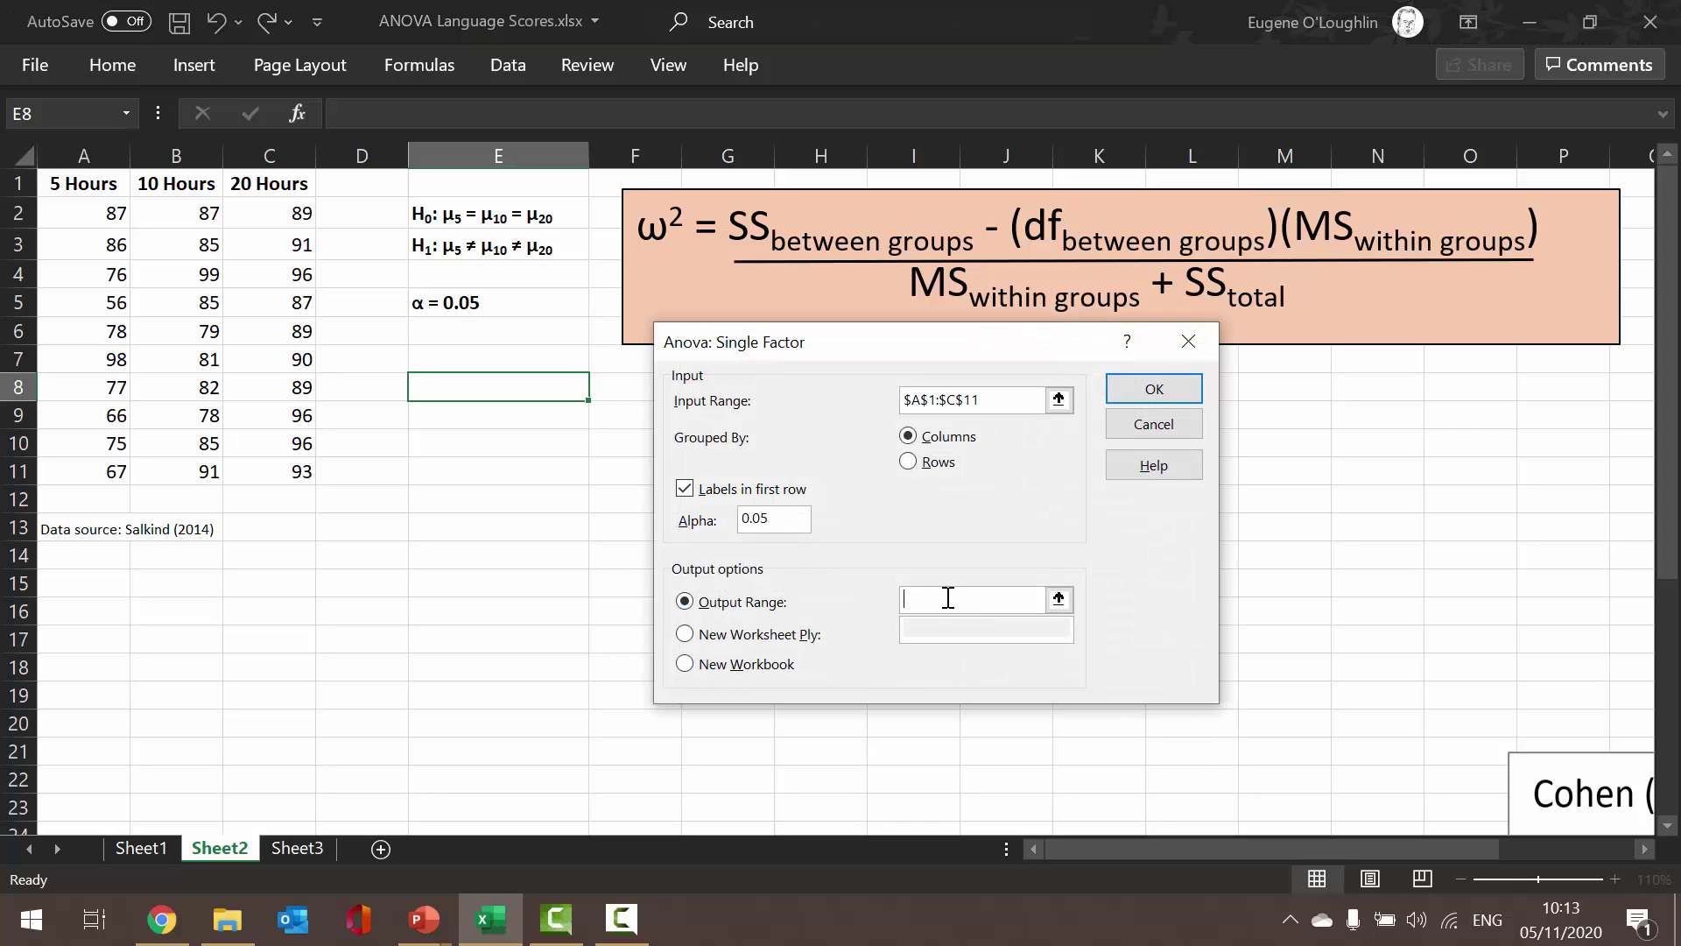
{"action": "left_click", "coordinate": [493, 385]}
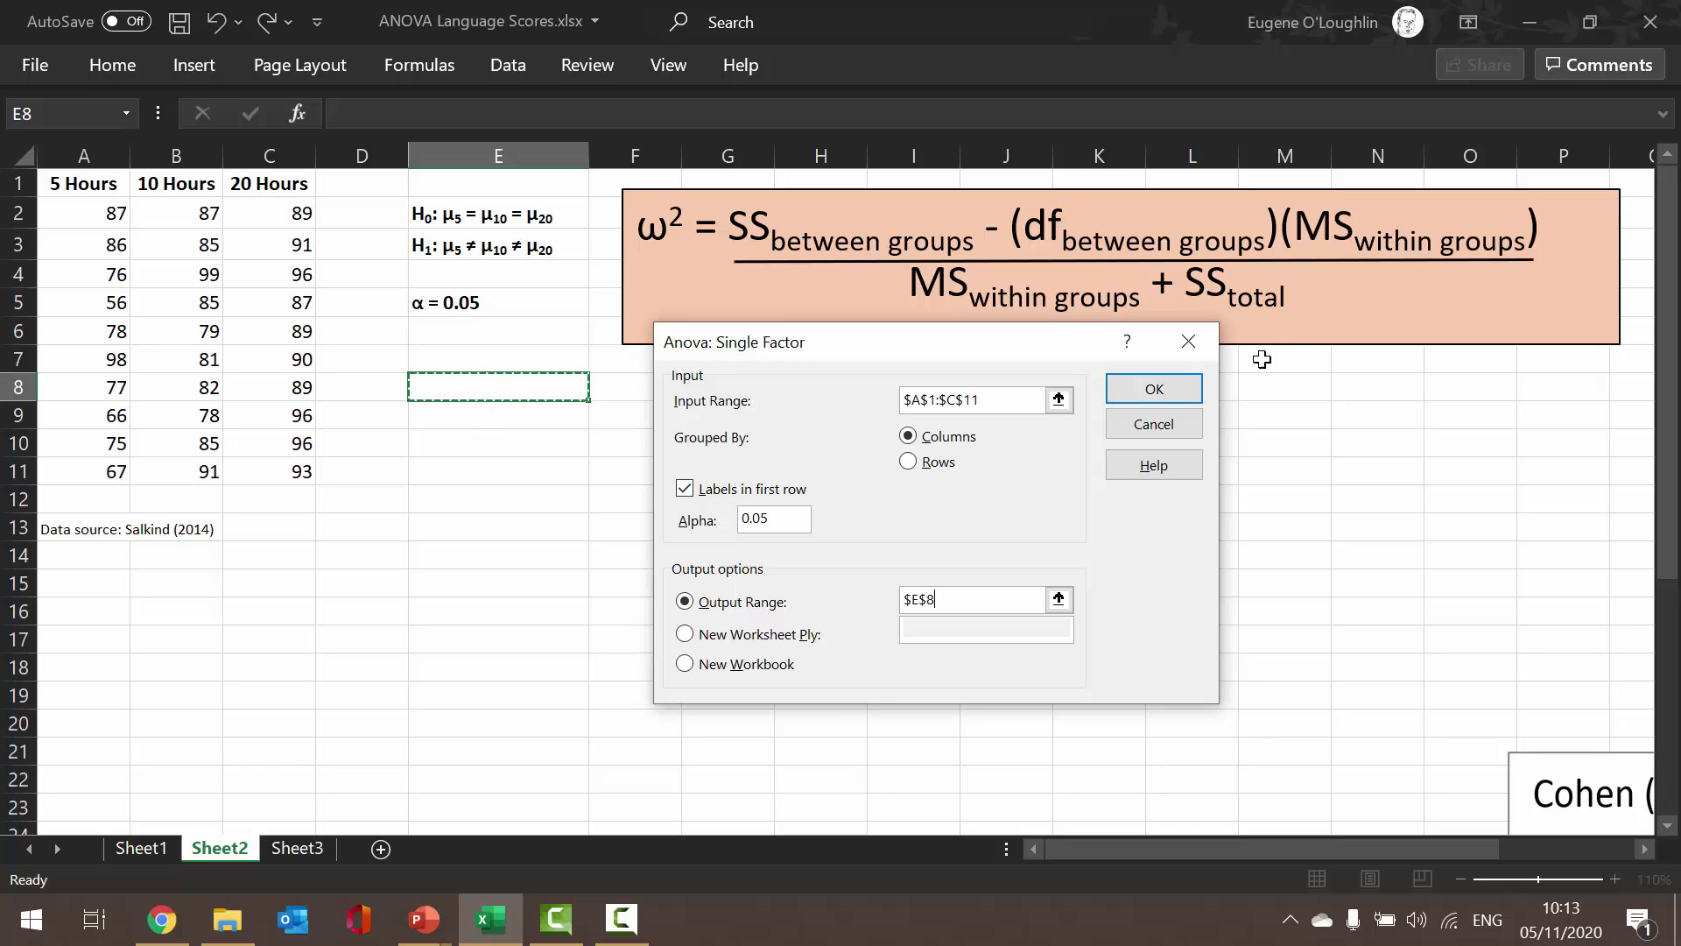
{"action": "left_click", "coordinate": [1156, 390]}
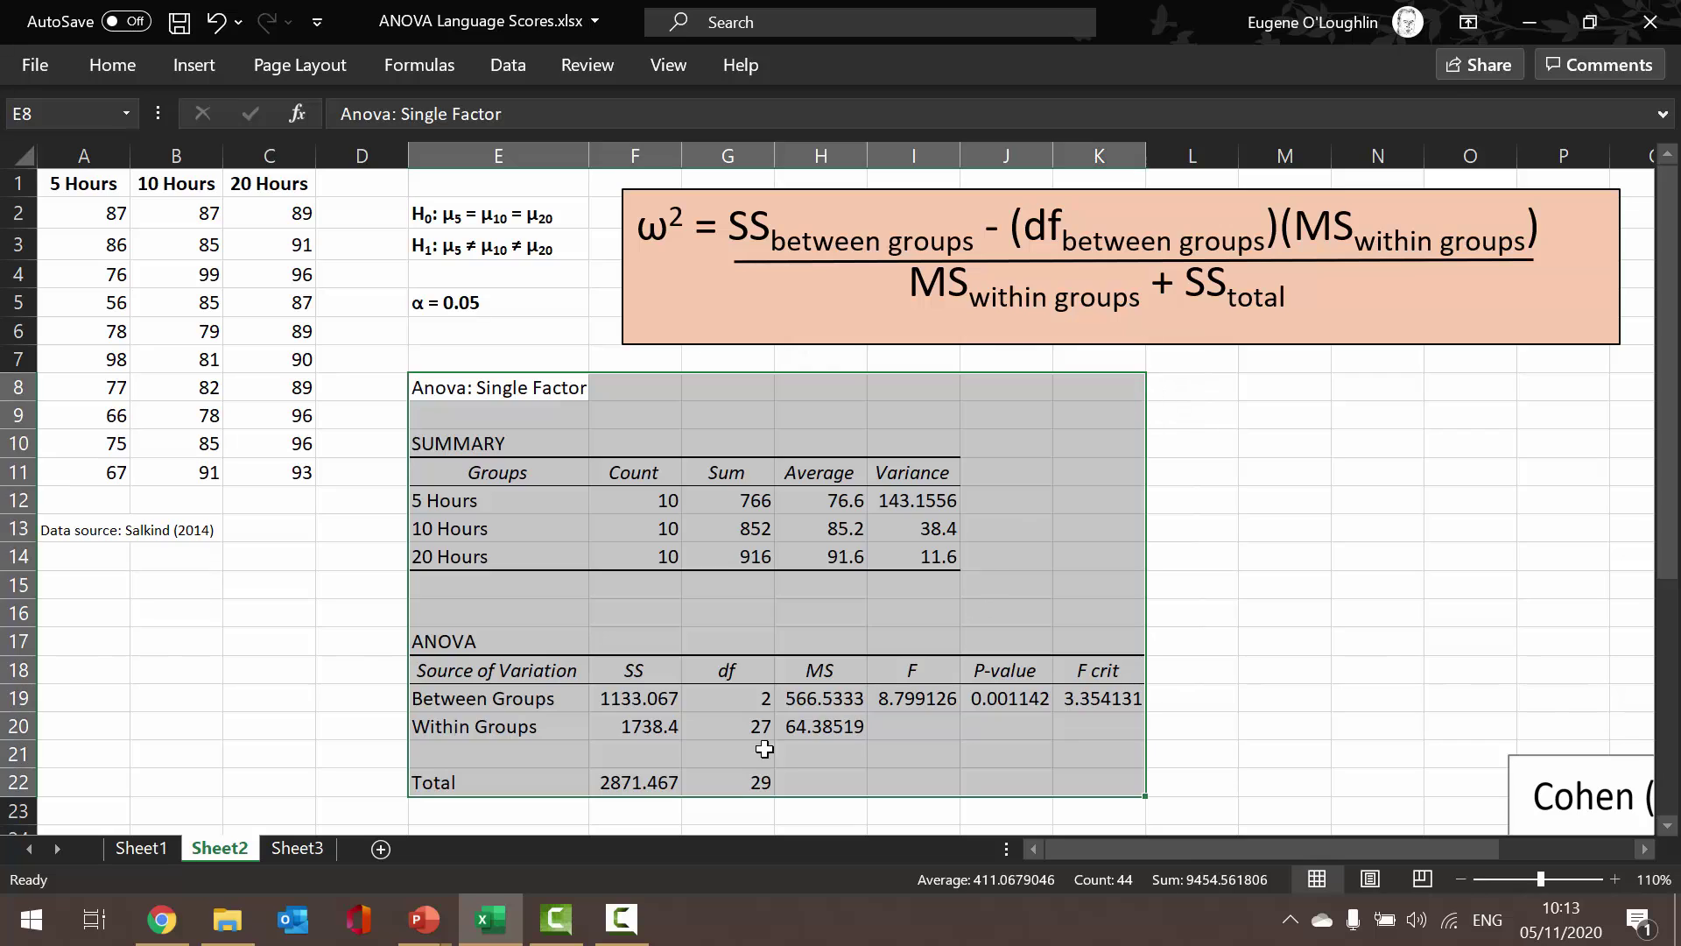
{"action": "left_click", "coordinate": [521, 719]}
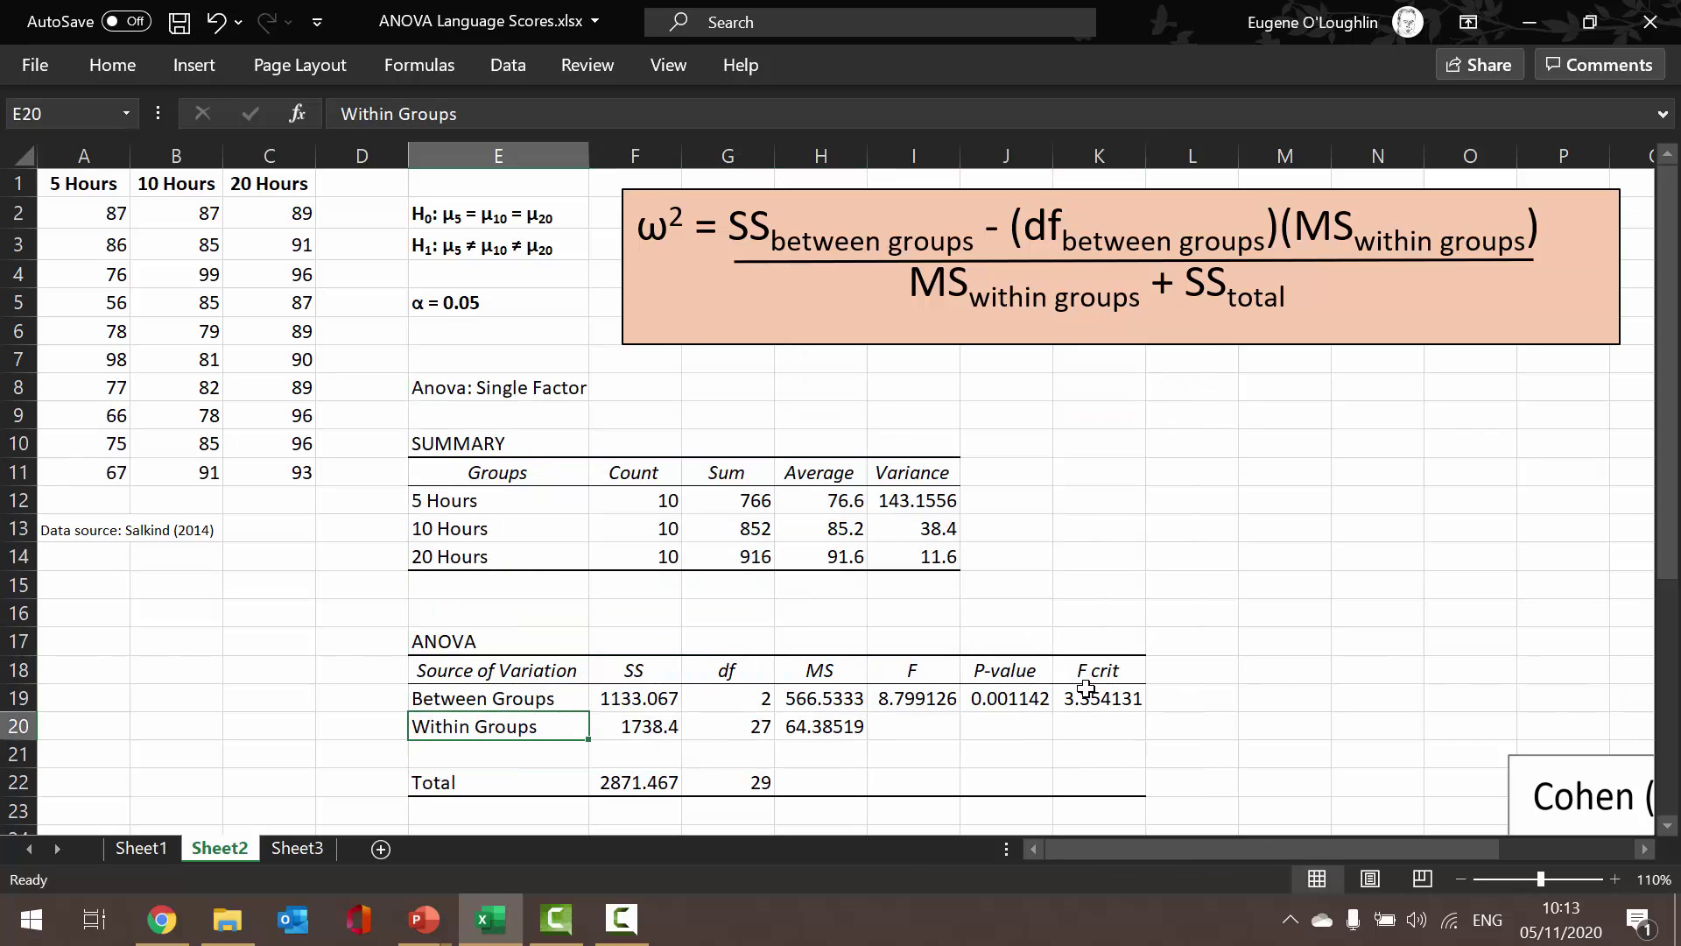
{"action": "left_click", "coordinate": [902, 705]}
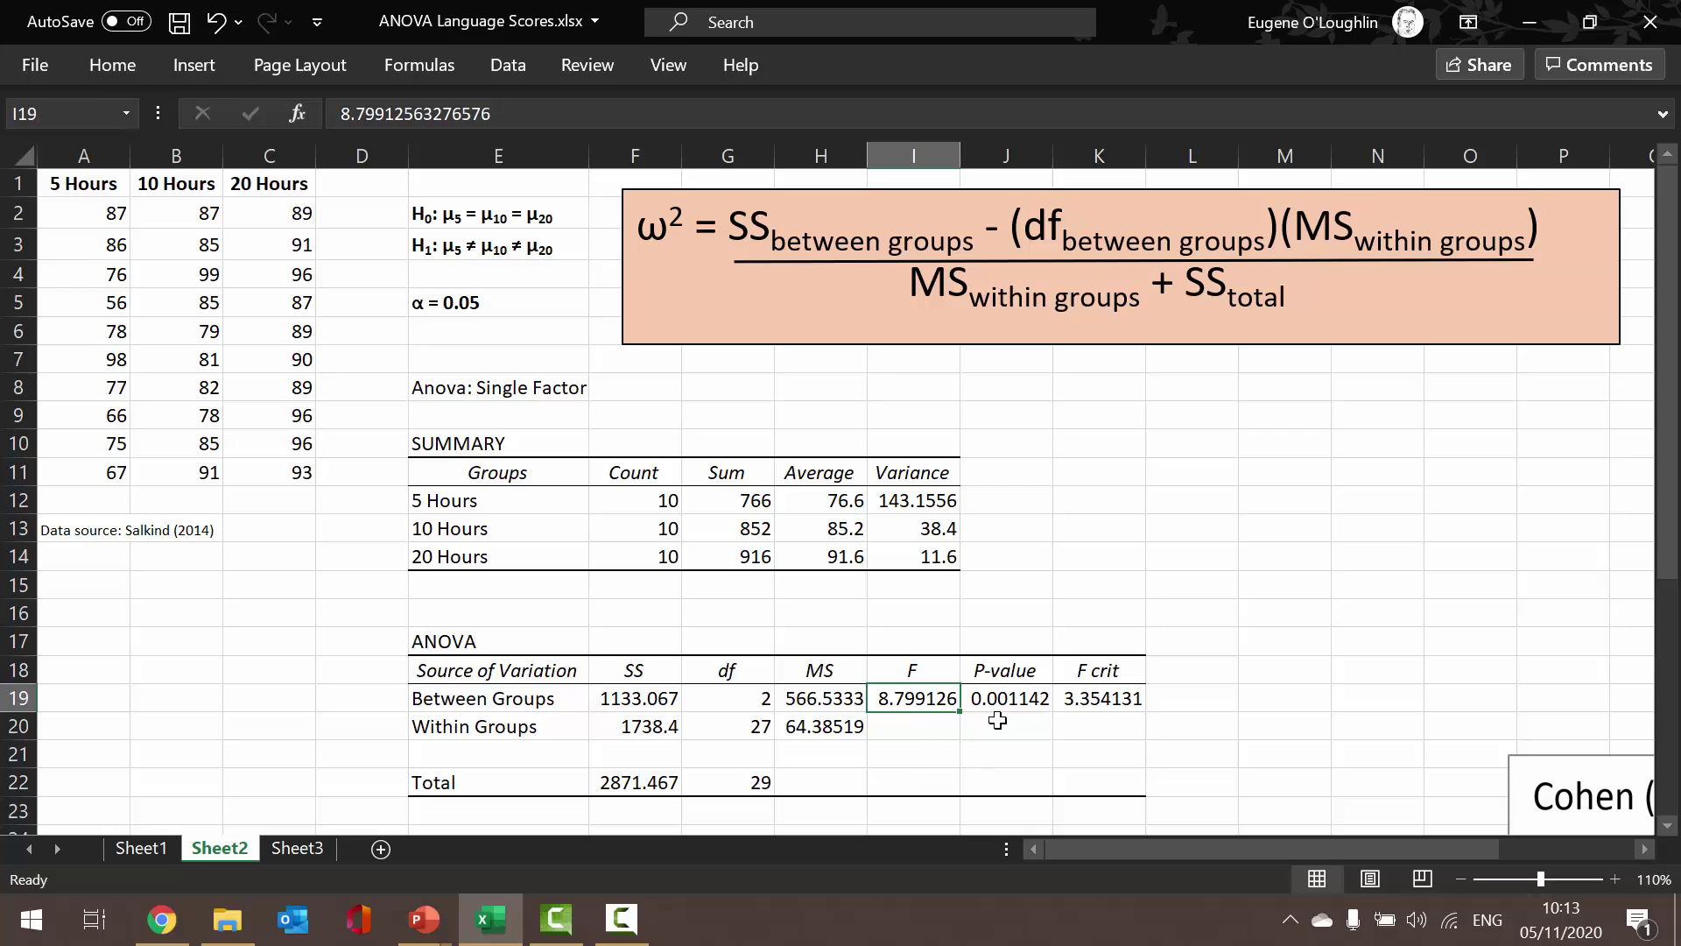
{"action": "left_click", "coordinate": [1126, 698]}
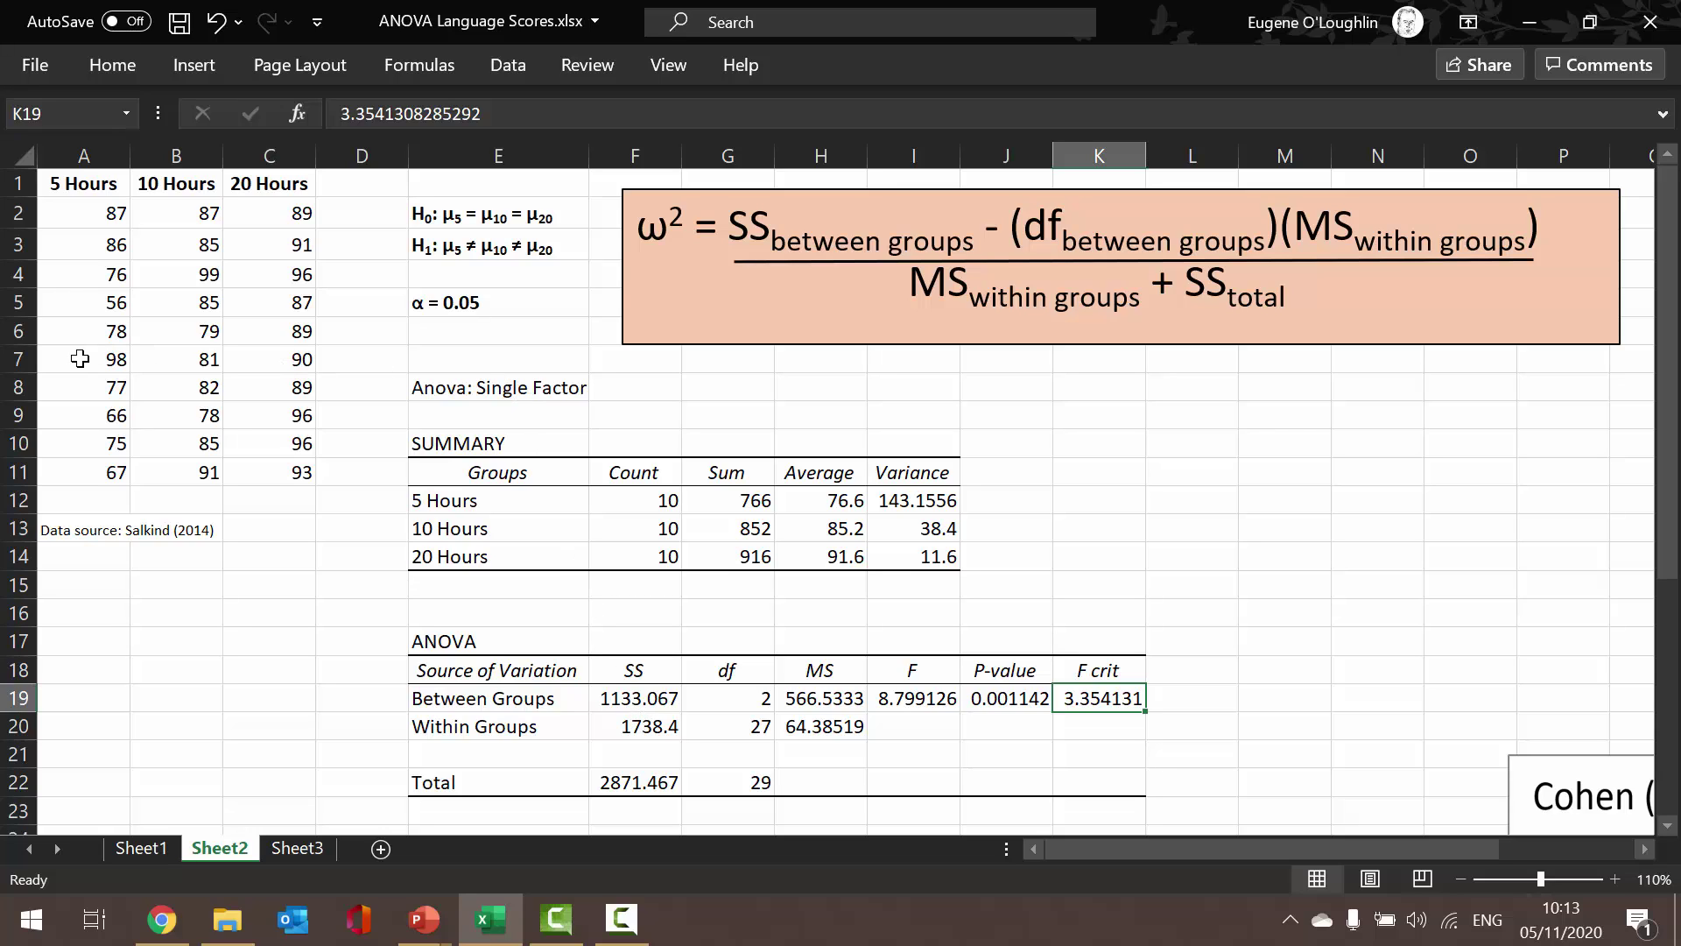
{"action": "left_click", "coordinate": [1016, 701]}
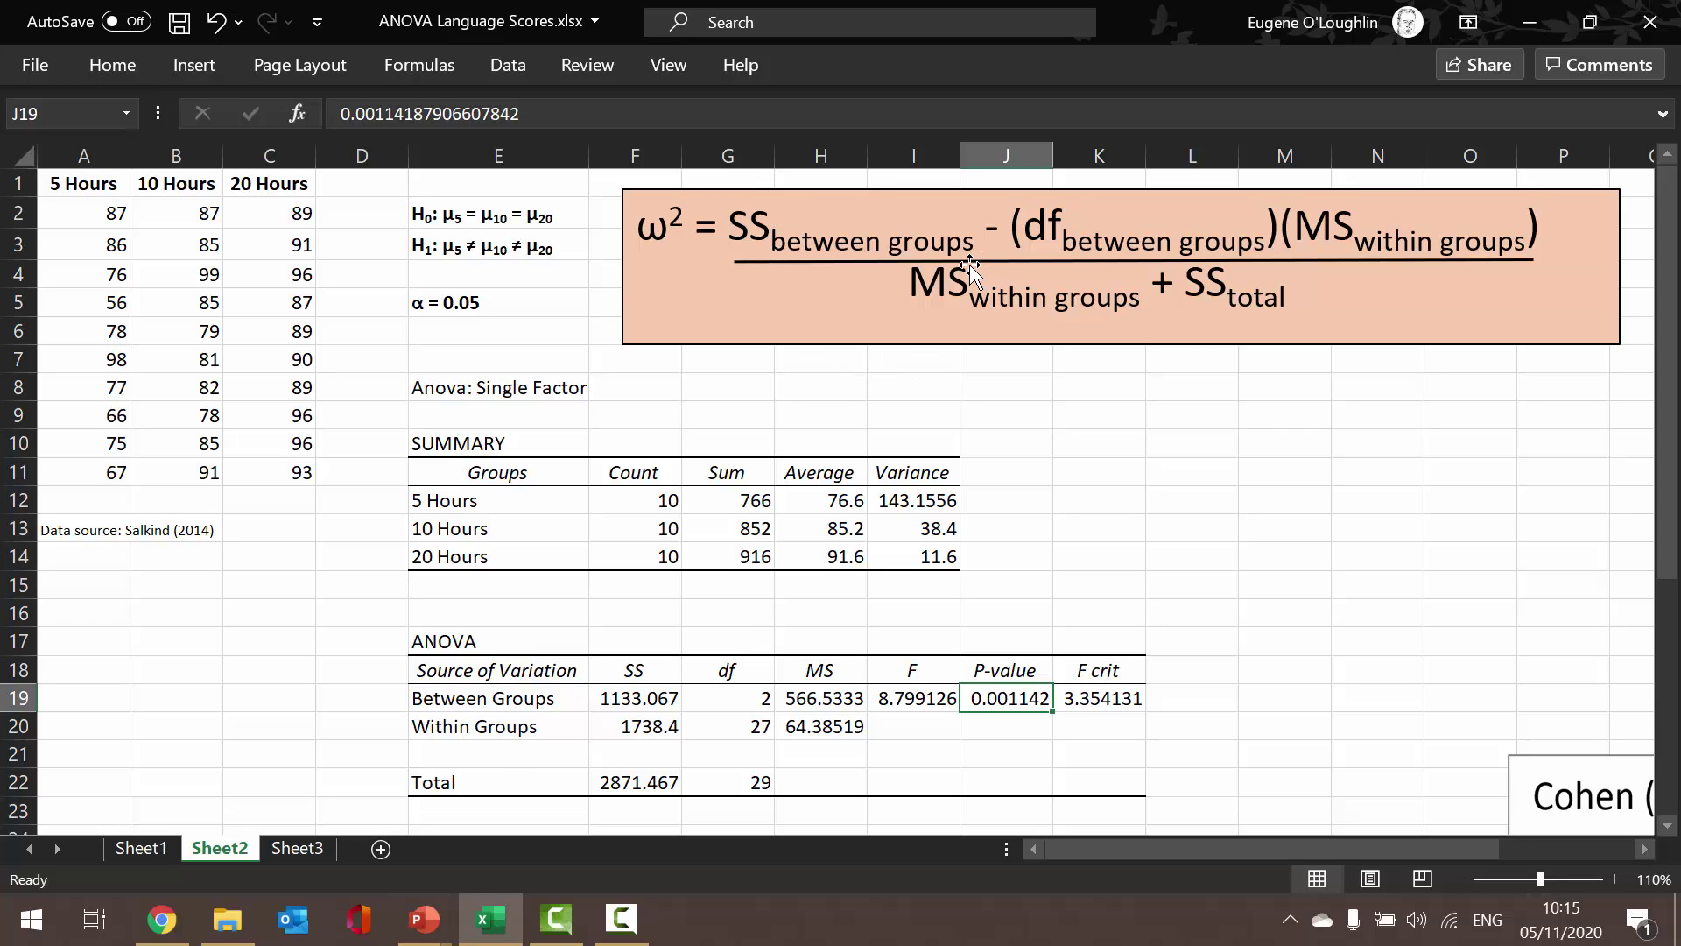
- Fill the between-groups SS 1133.067 and df 2 (G19) cells yellow
{"action": "left_click_drag", "start_coordinate": [493, 642], "coordinate": [1086, 781]}
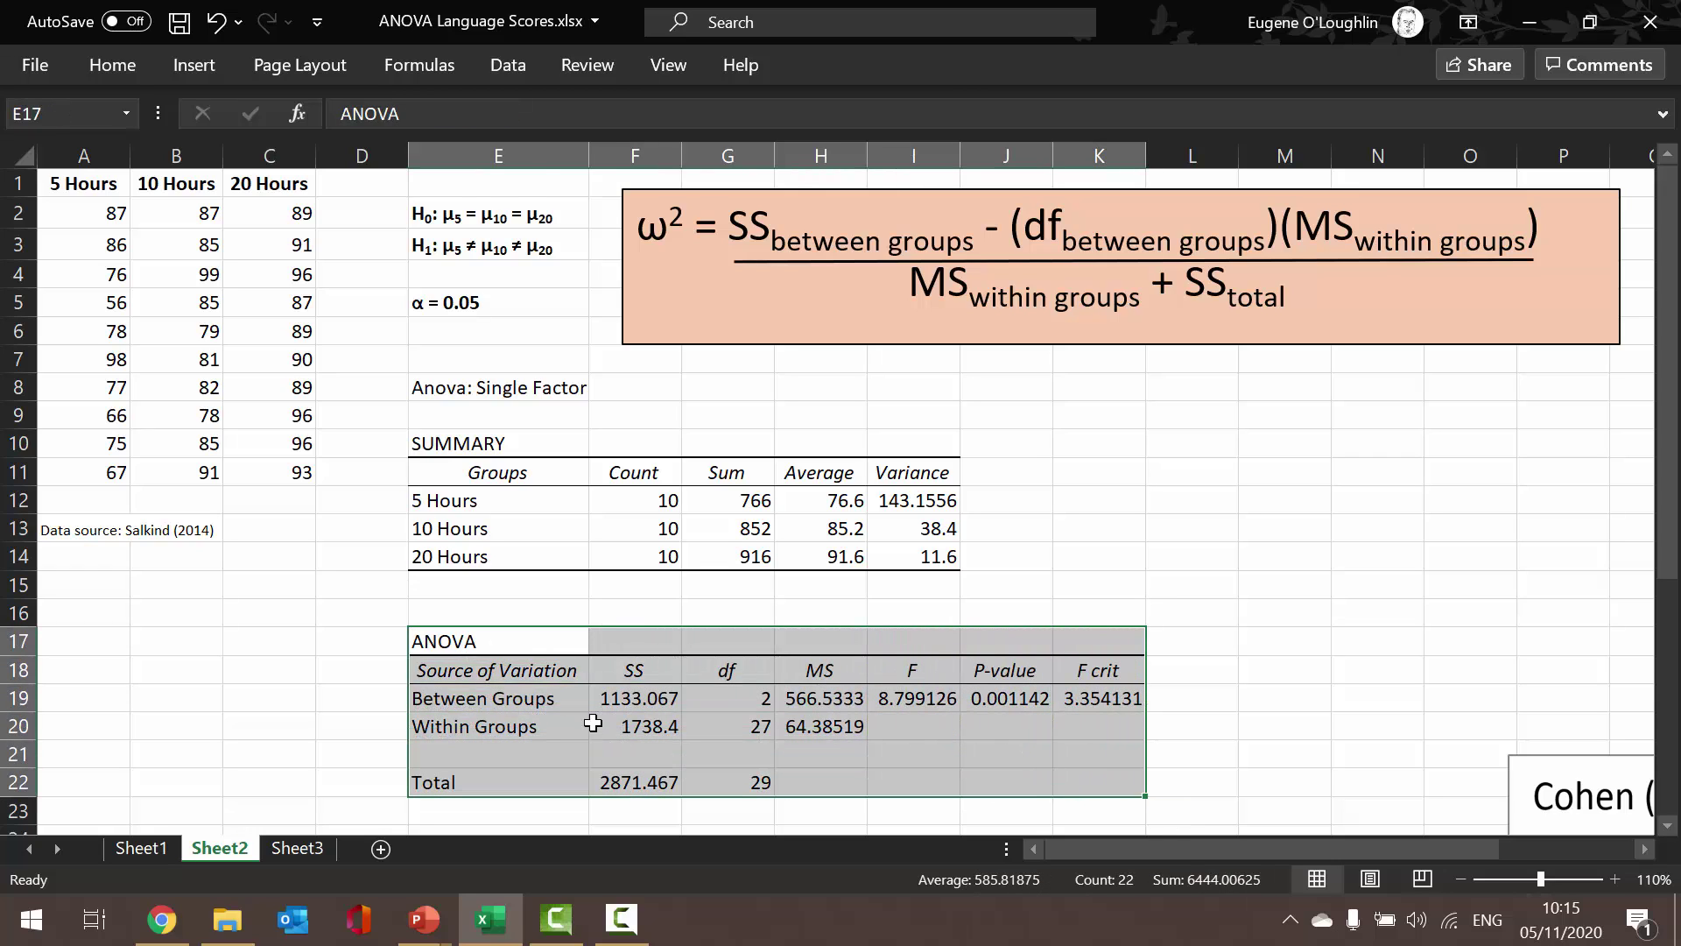
{"action": "left_click", "coordinate": [622, 700]}
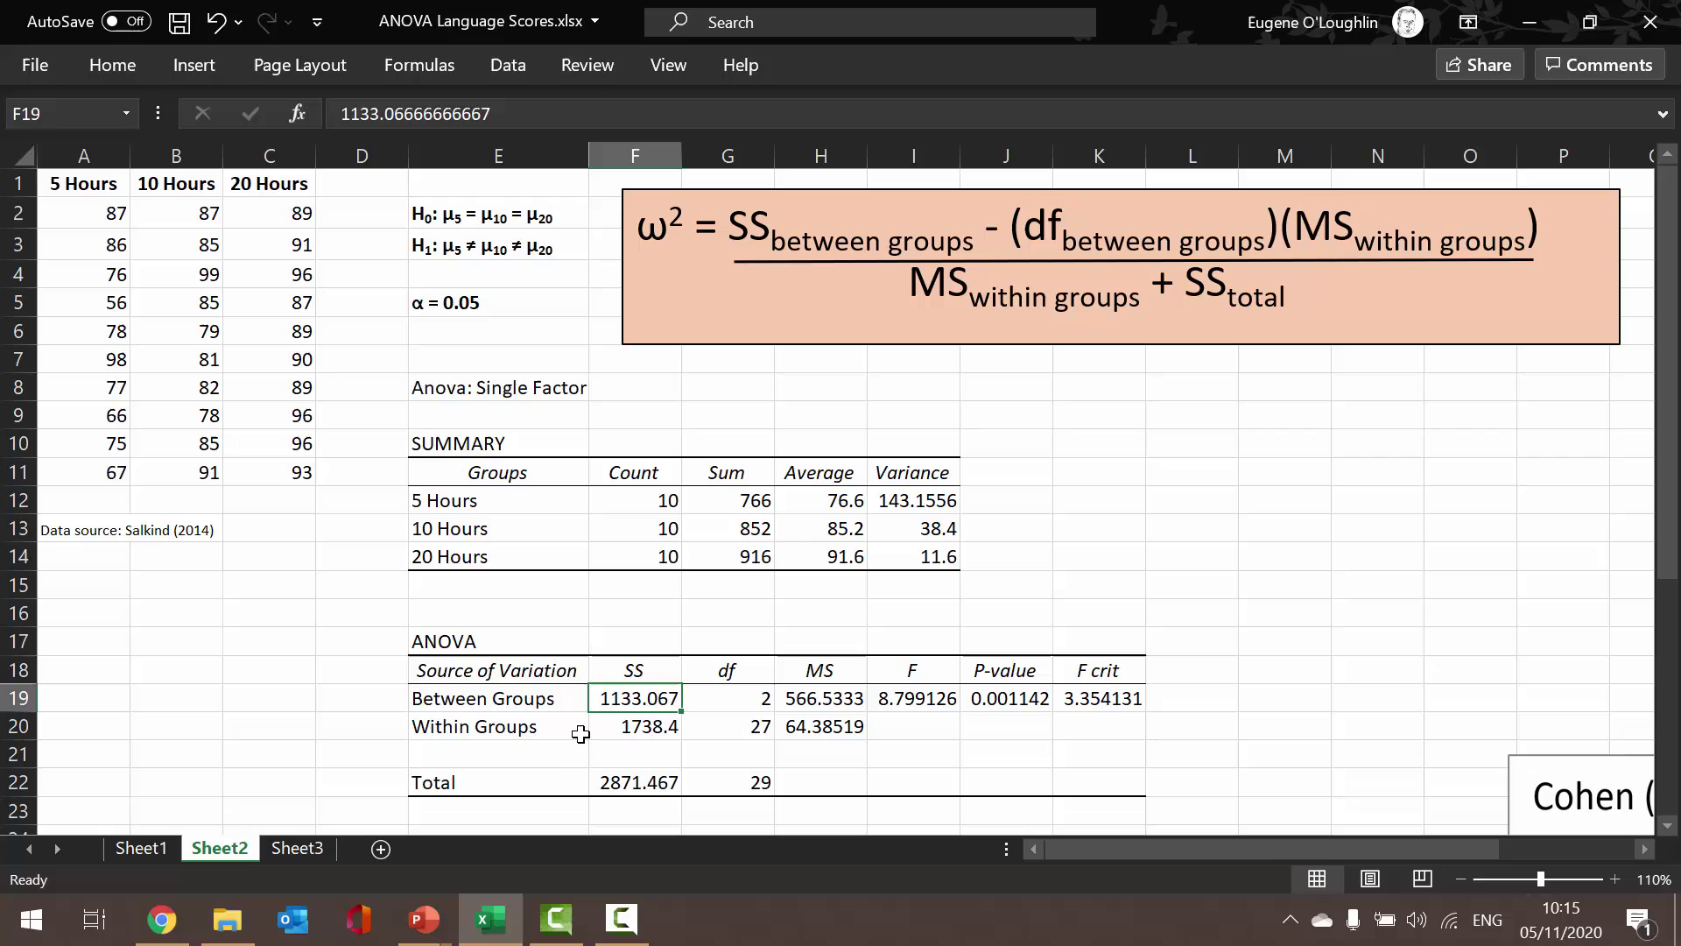
{"action": "left_click", "coordinate": [110, 70]}
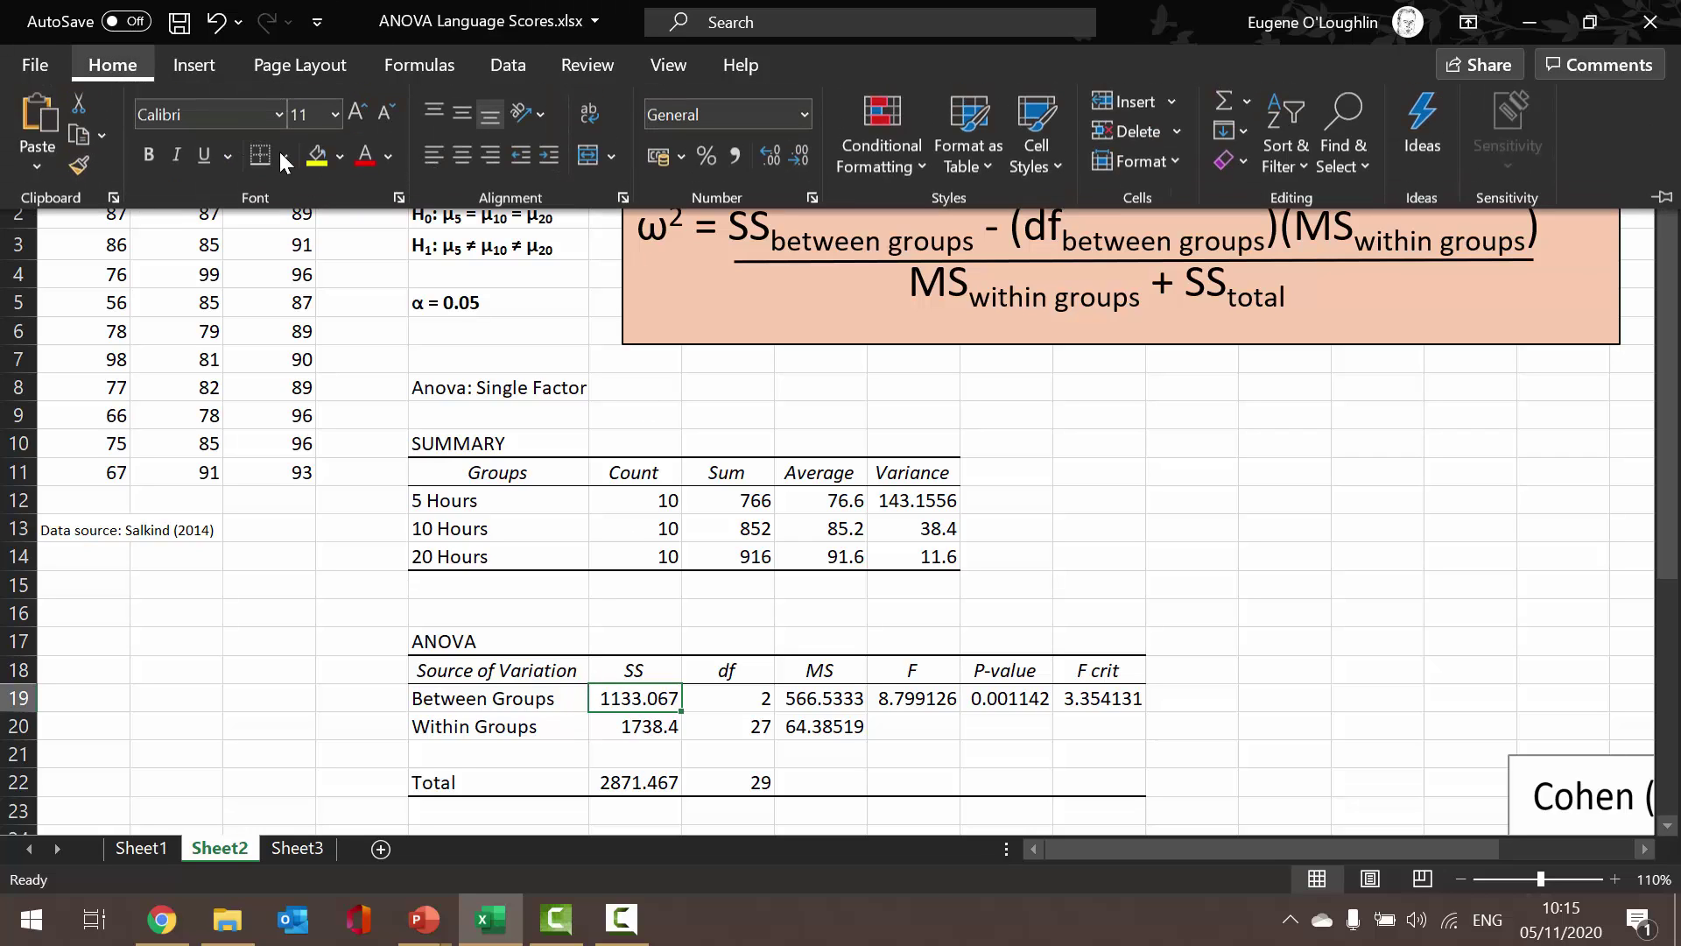
{"action": "left_click", "coordinate": [316, 158]}
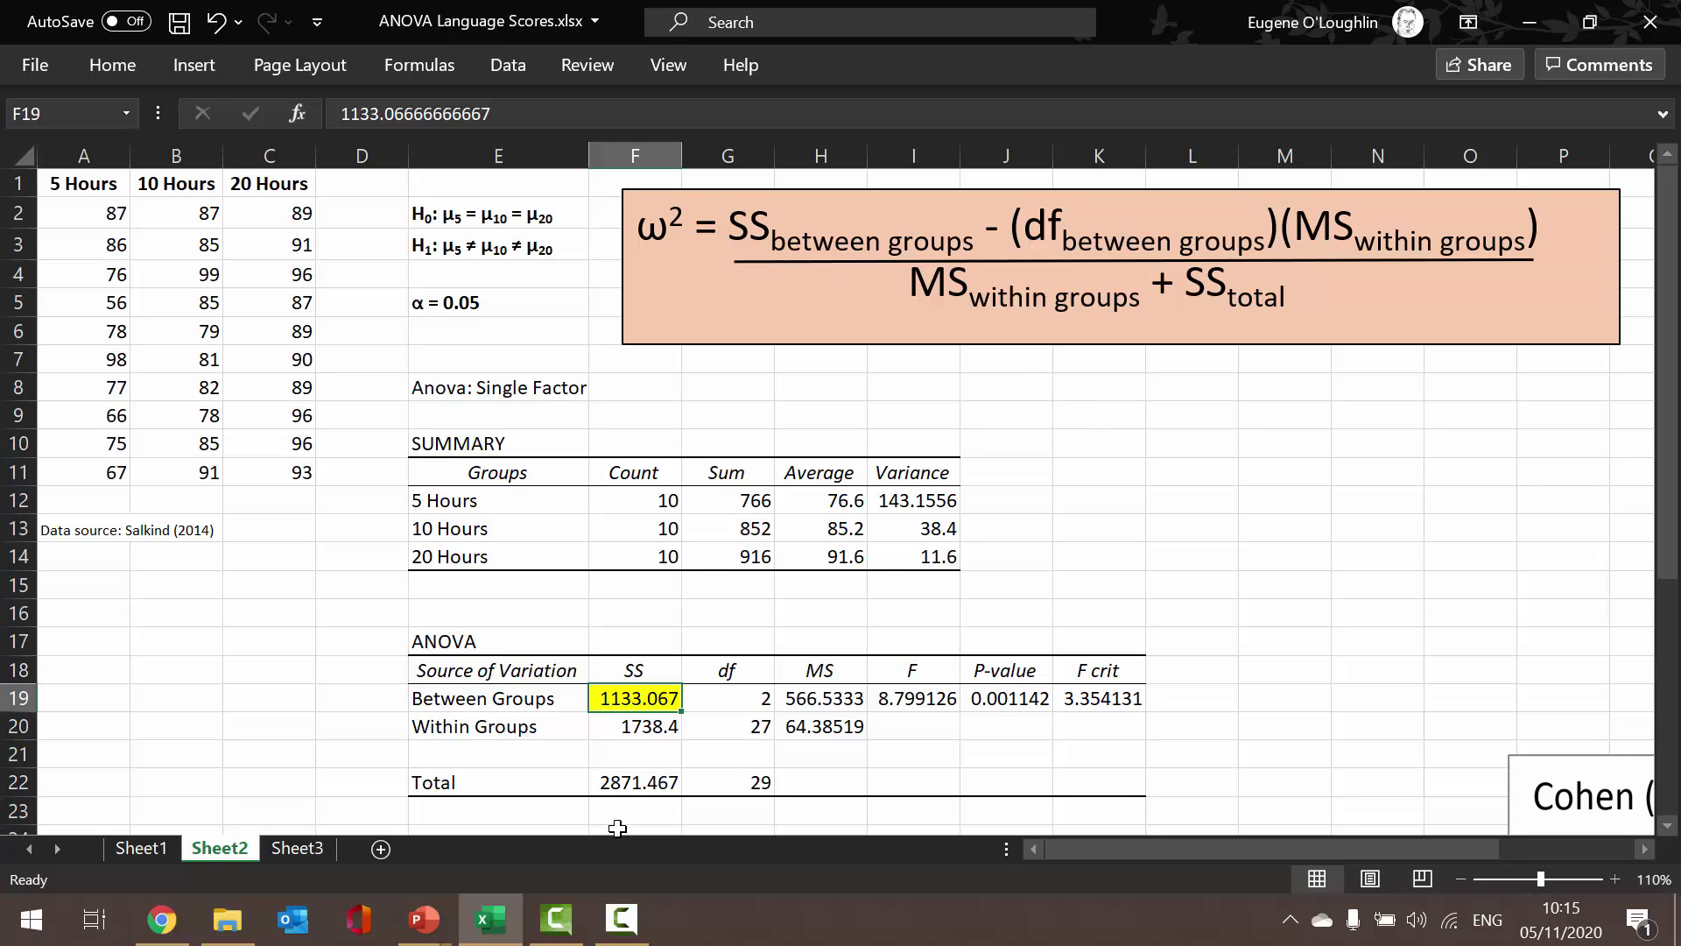
{"action": "left_click", "coordinate": [741, 701]}
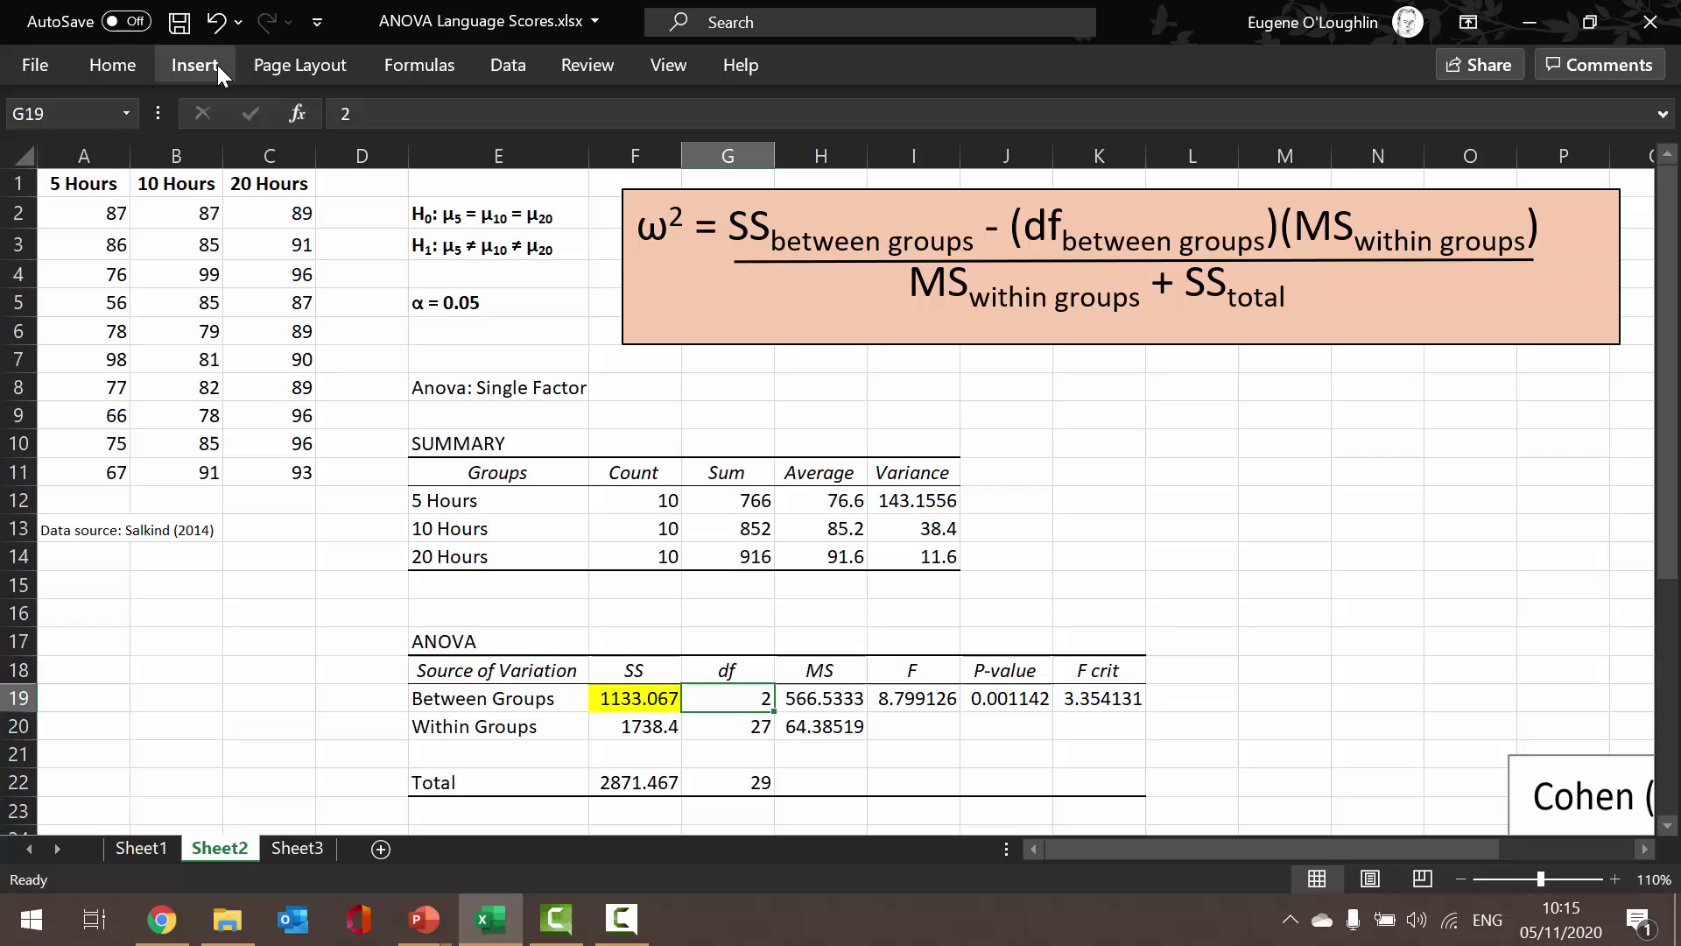
{"action": "left_click", "coordinate": [115, 66]}
{"action": "left_click", "coordinate": [317, 162]}
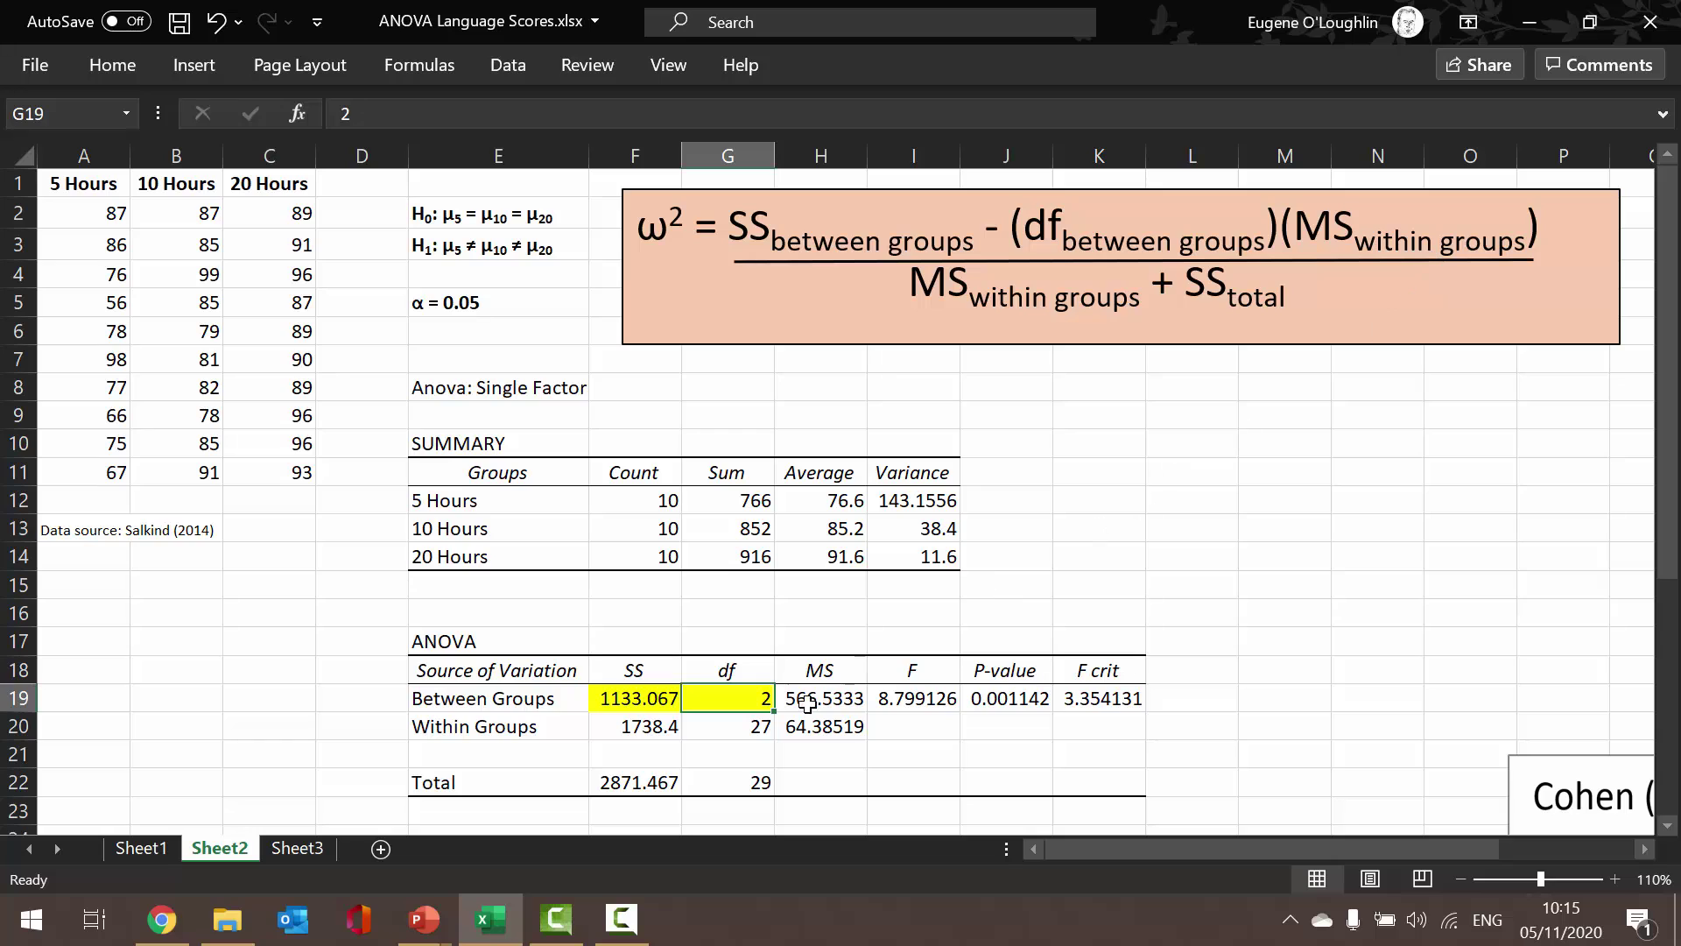
- Fill the within-groups MS in H20 and total SS in F22 yellow
{"action": "left_click", "coordinate": [823, 726]}
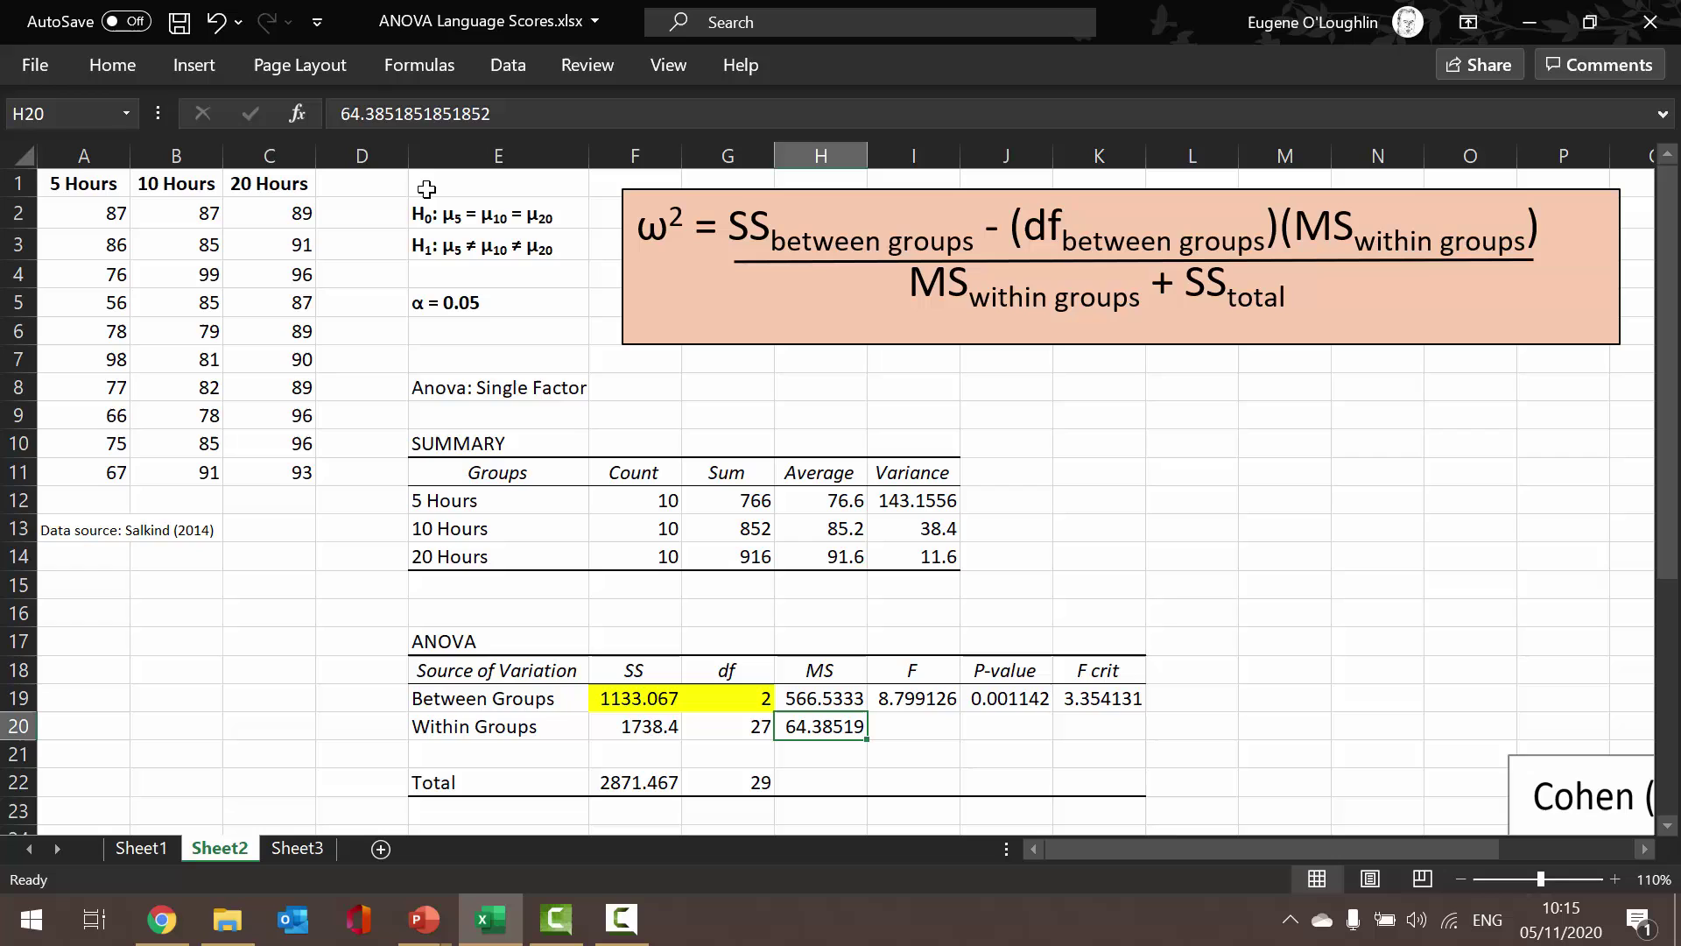
{"action": "left_click", "coordinate": [112, 65]}
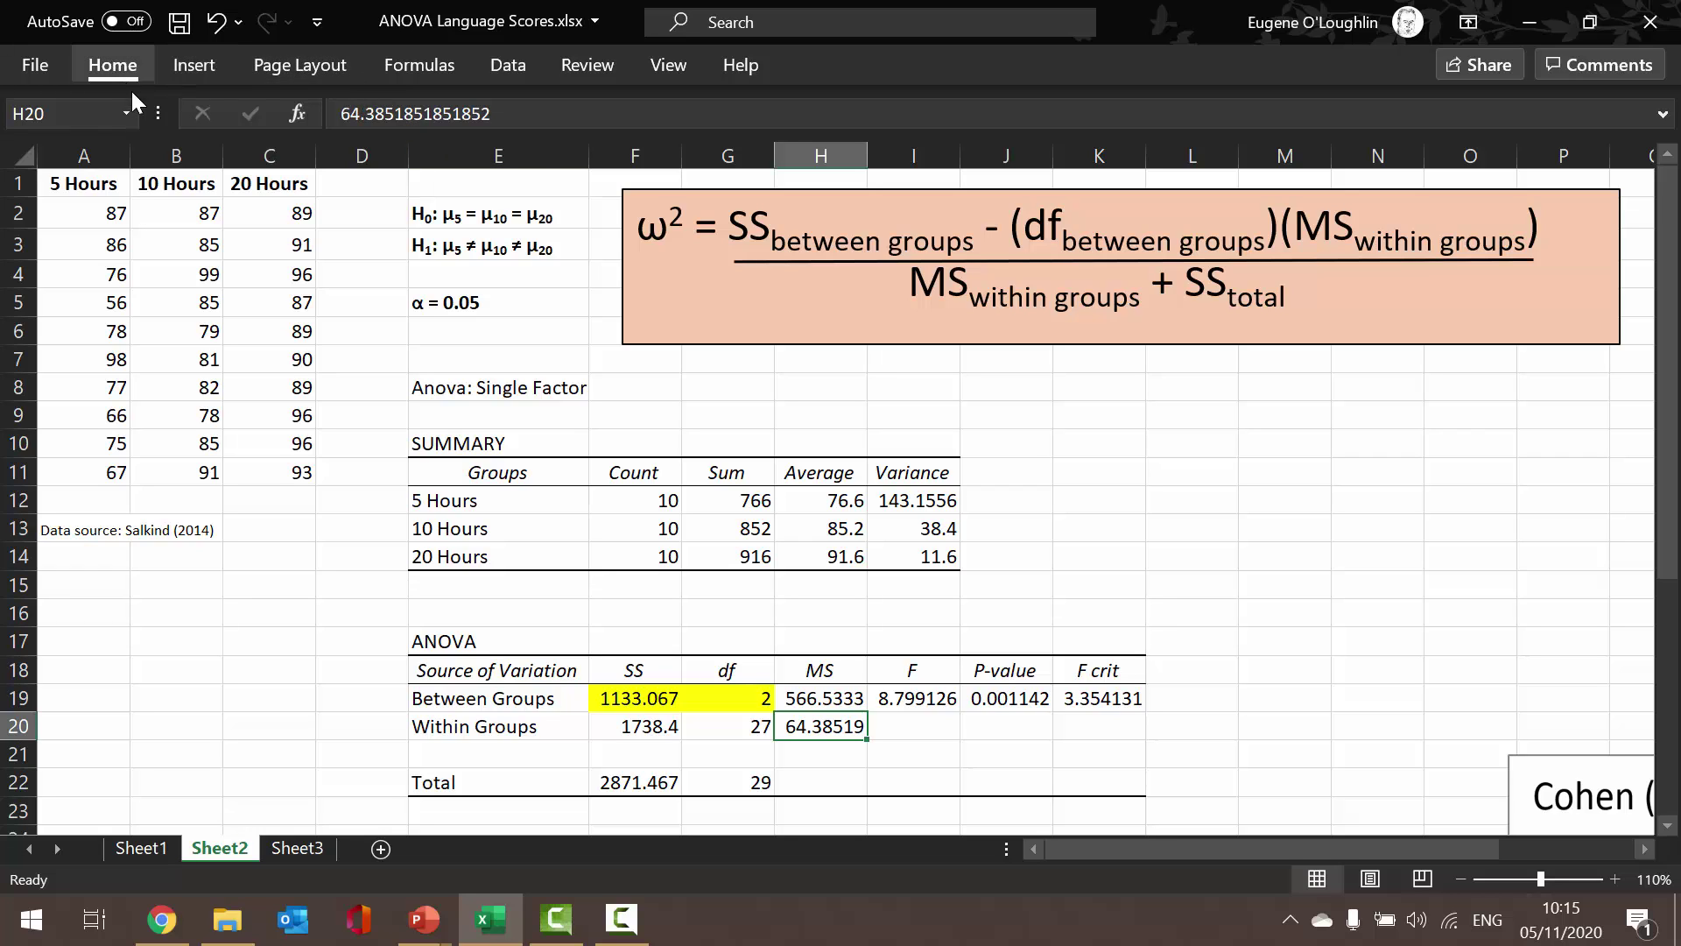
{"action": "left_click", "coordinate": [318, 163]}
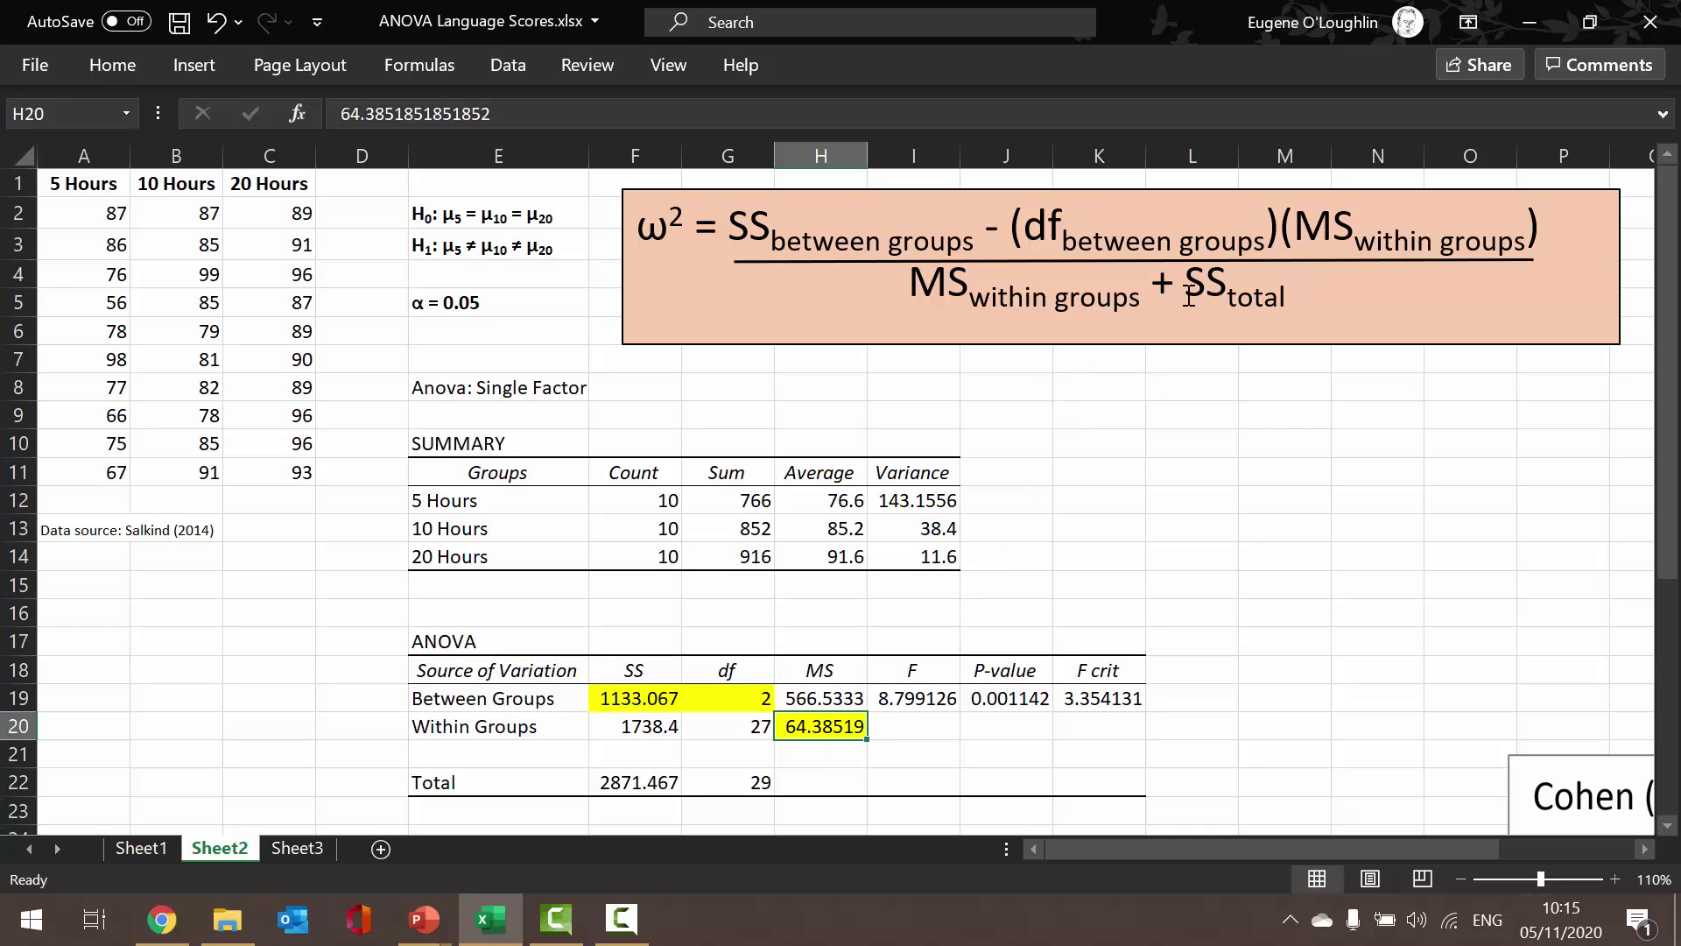
{"action": "left_click", "coordinate": [627, 781]}
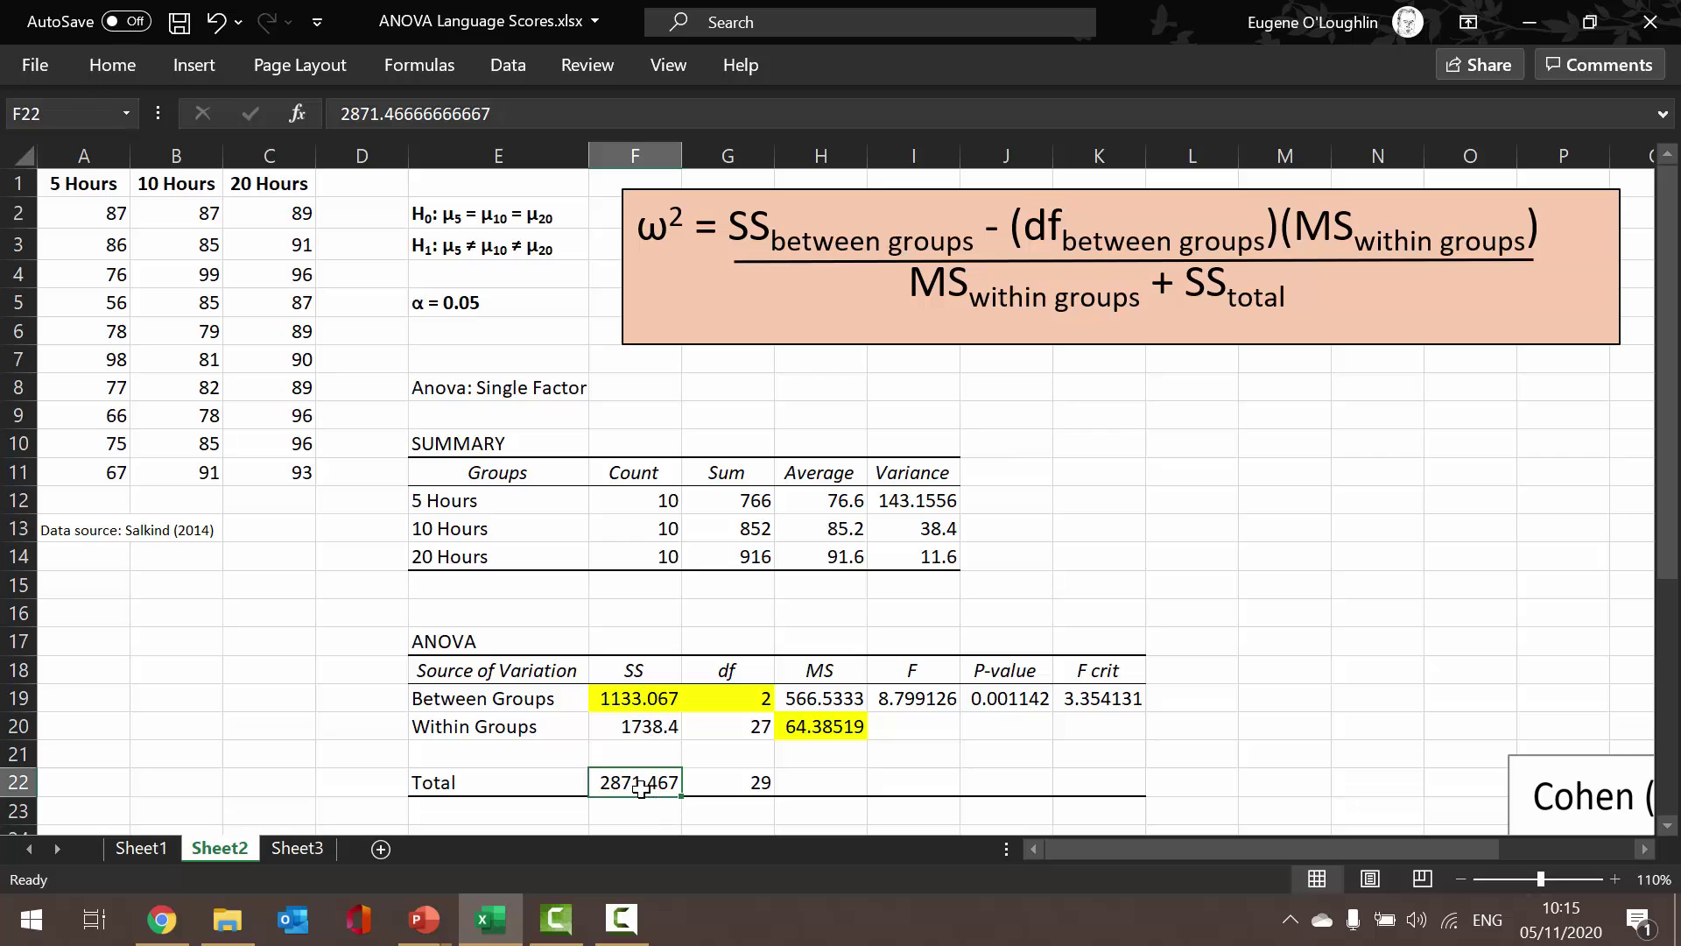
{"action": "left_click", "coordinate": [127, 64]}
{"action": "left_click", "coordinate": [321, 161]}
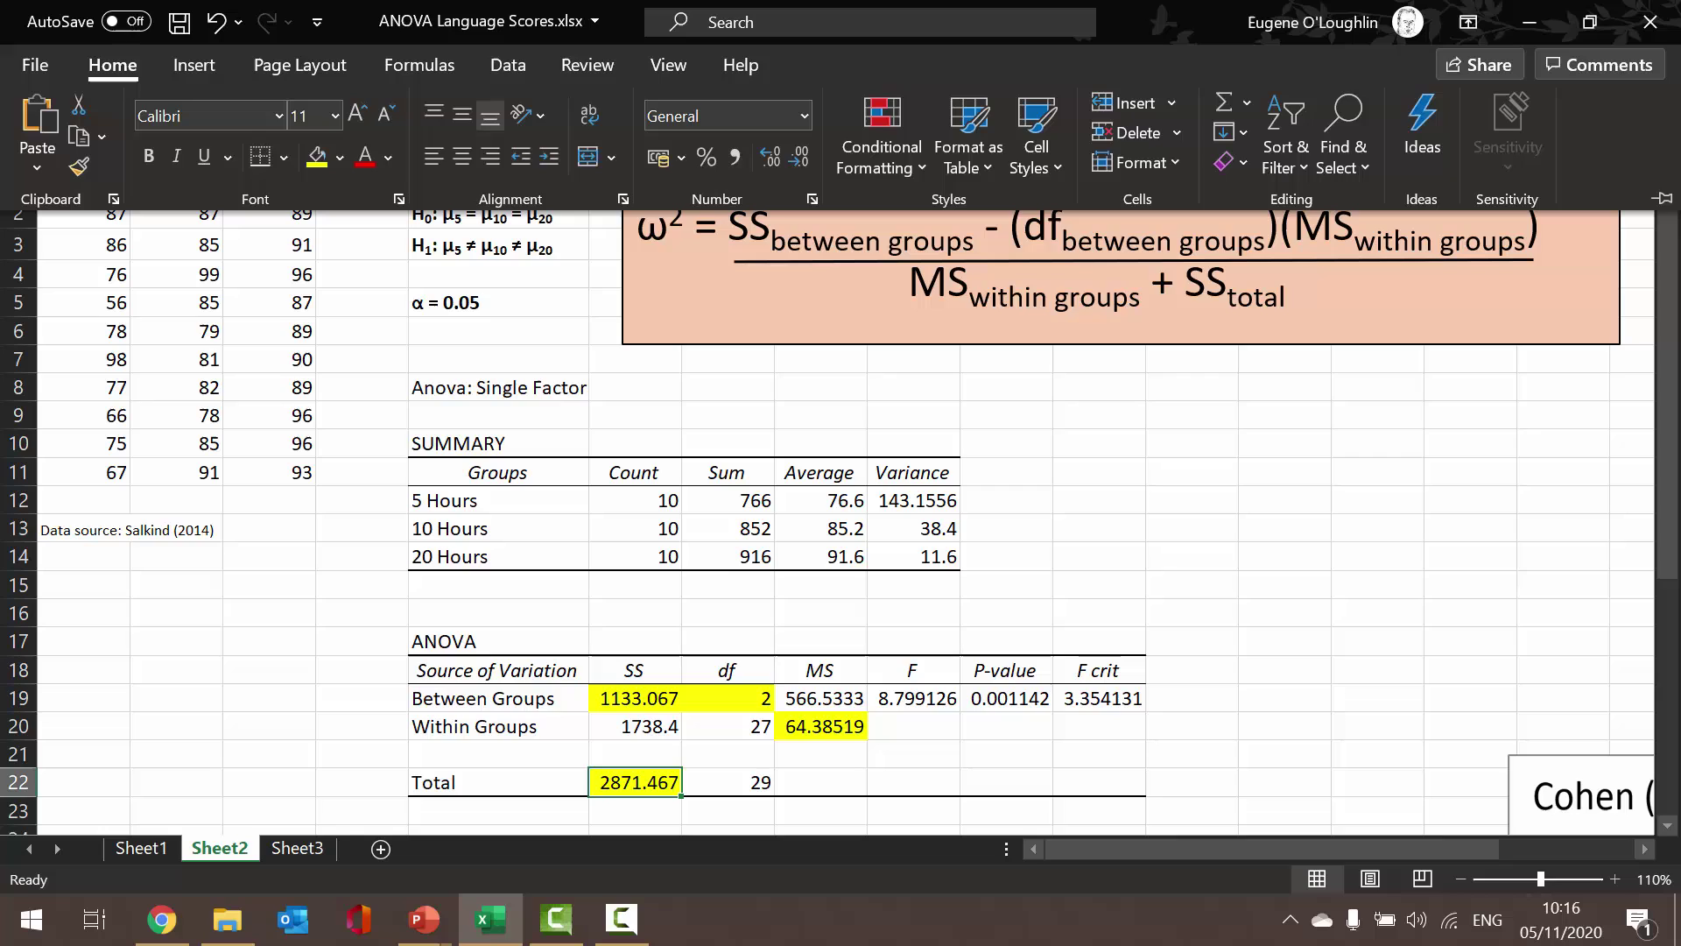
{"action": "left_click", "coordinate": [958, 782]}
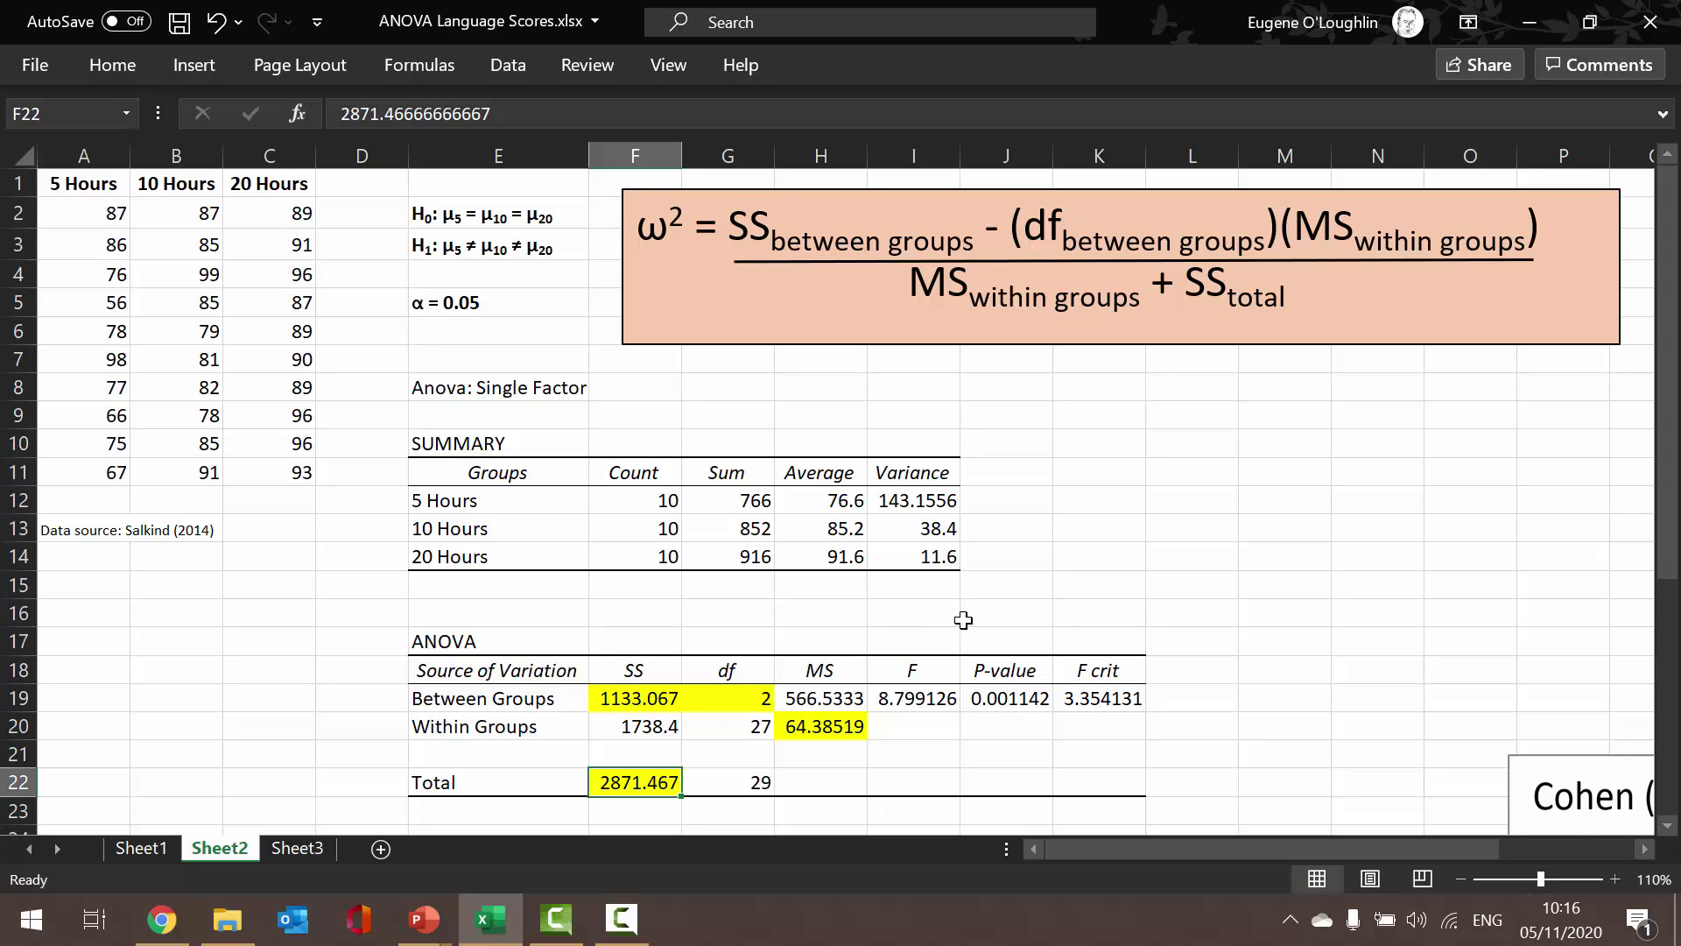
- Enter the label 'Effect size:' in L9 and start a formula with '=' in M9
{"action": "left_click", "coordinate": [1174, 424]}
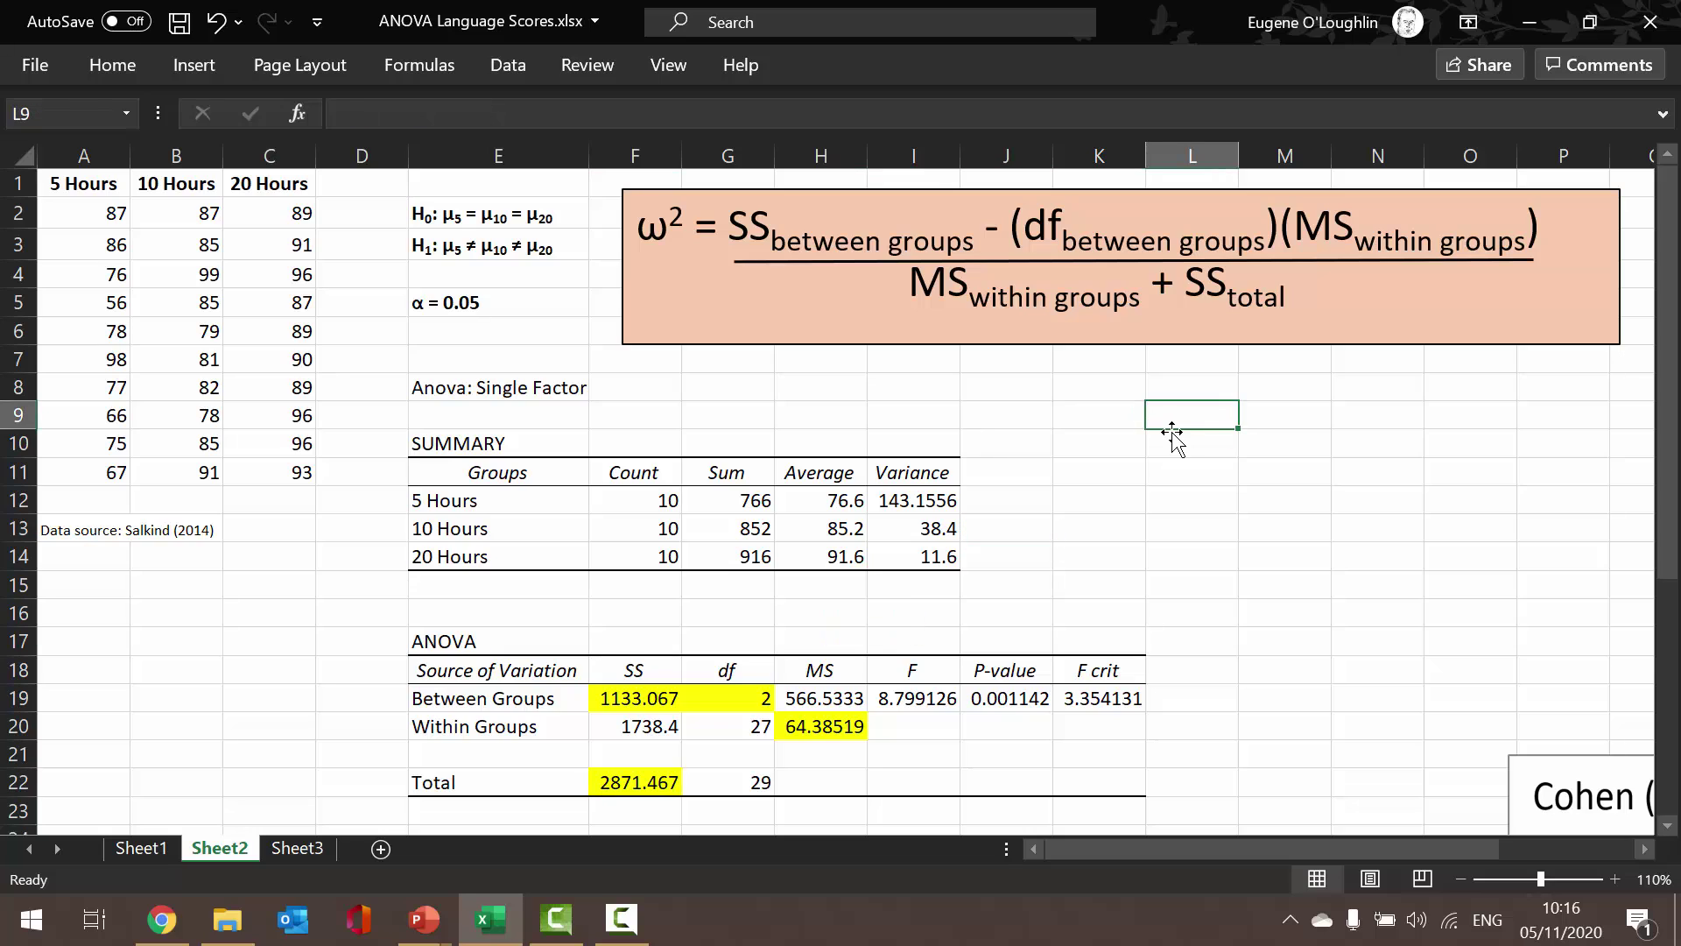
{"action": "type", "text": "Effect s"}
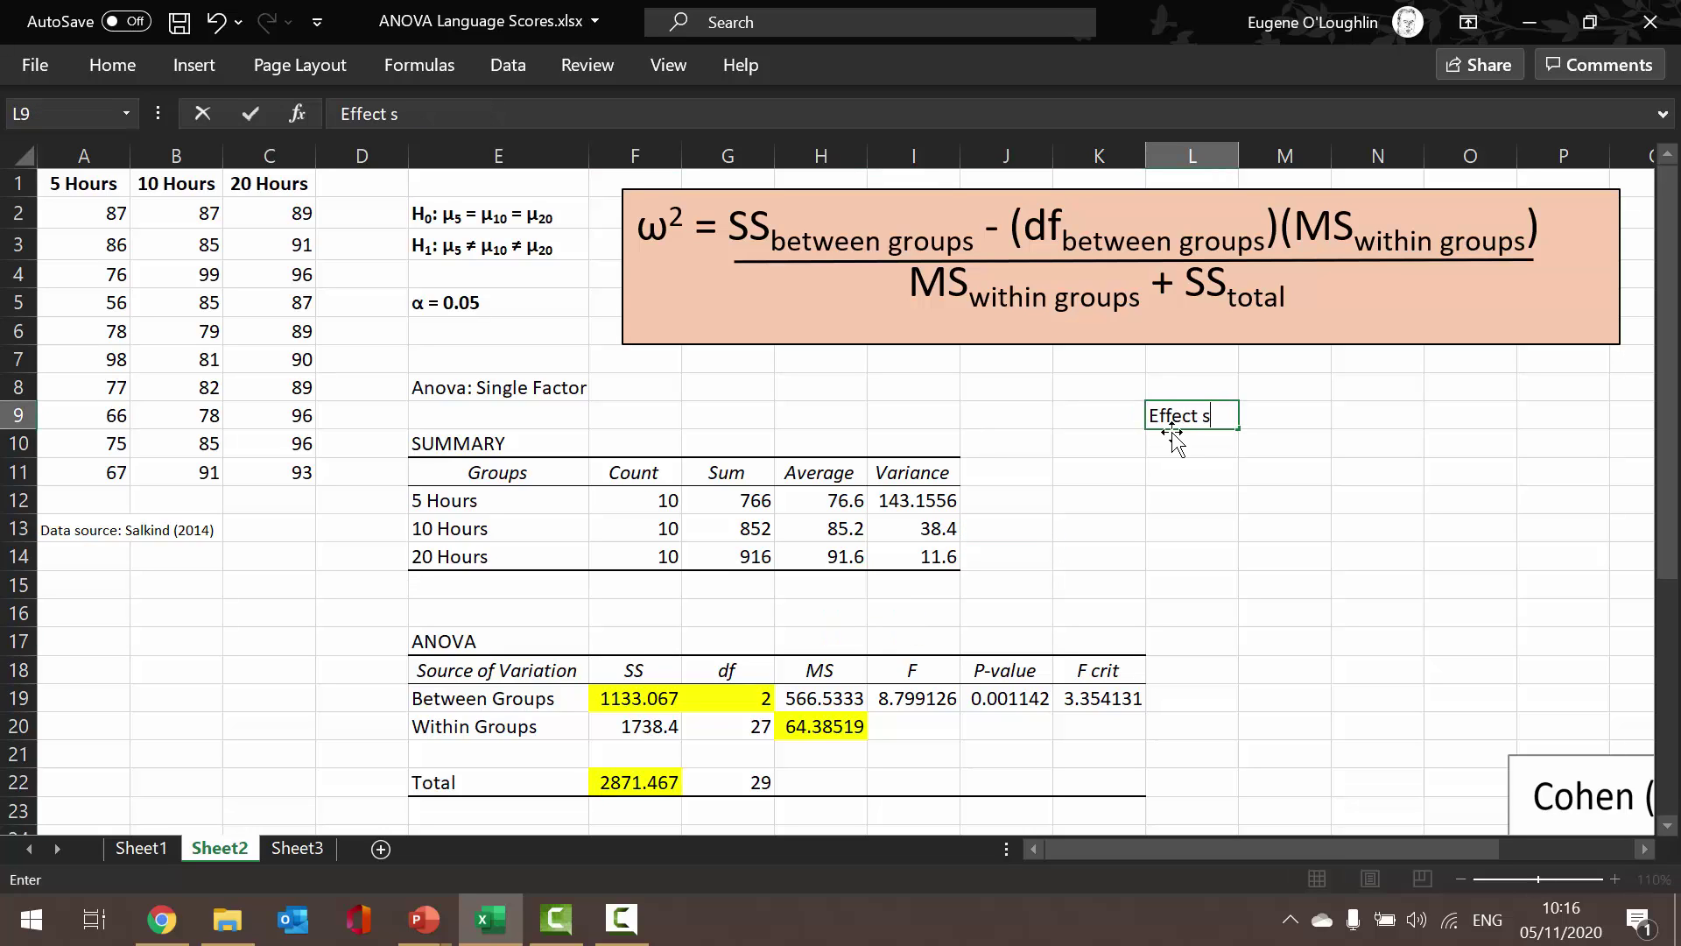
{"action": "type", "text": "ize:"}
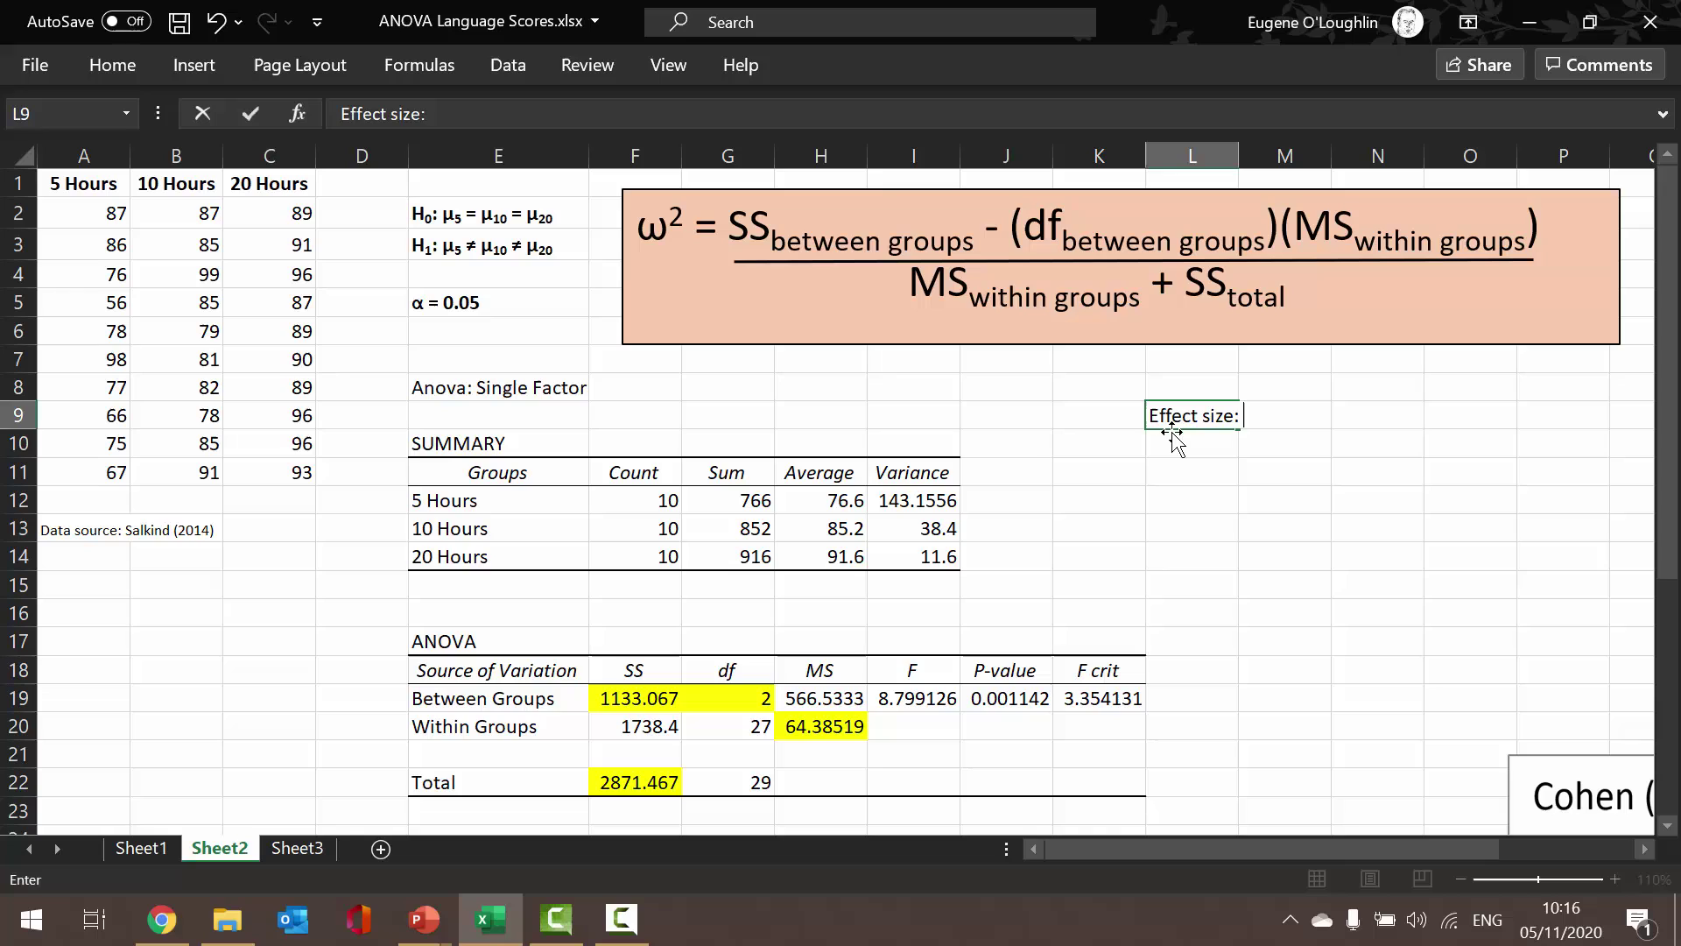
{"action": "key", "text": "Return"}
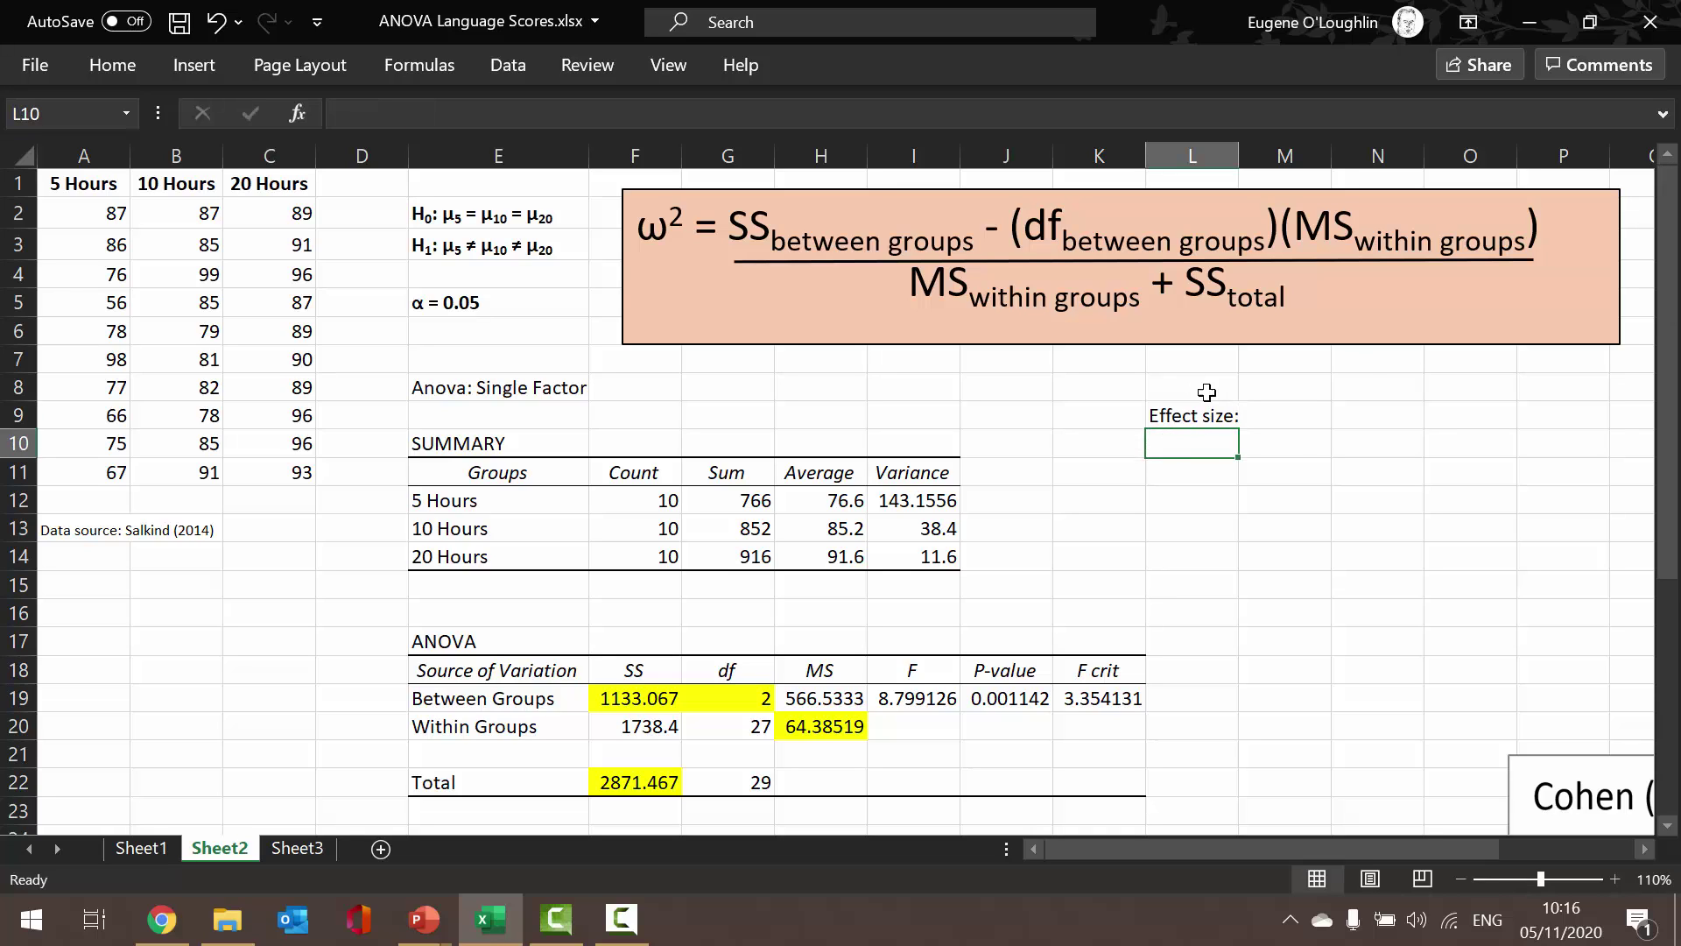
{"action": "left_click", "coordinate": [1317, 415]}
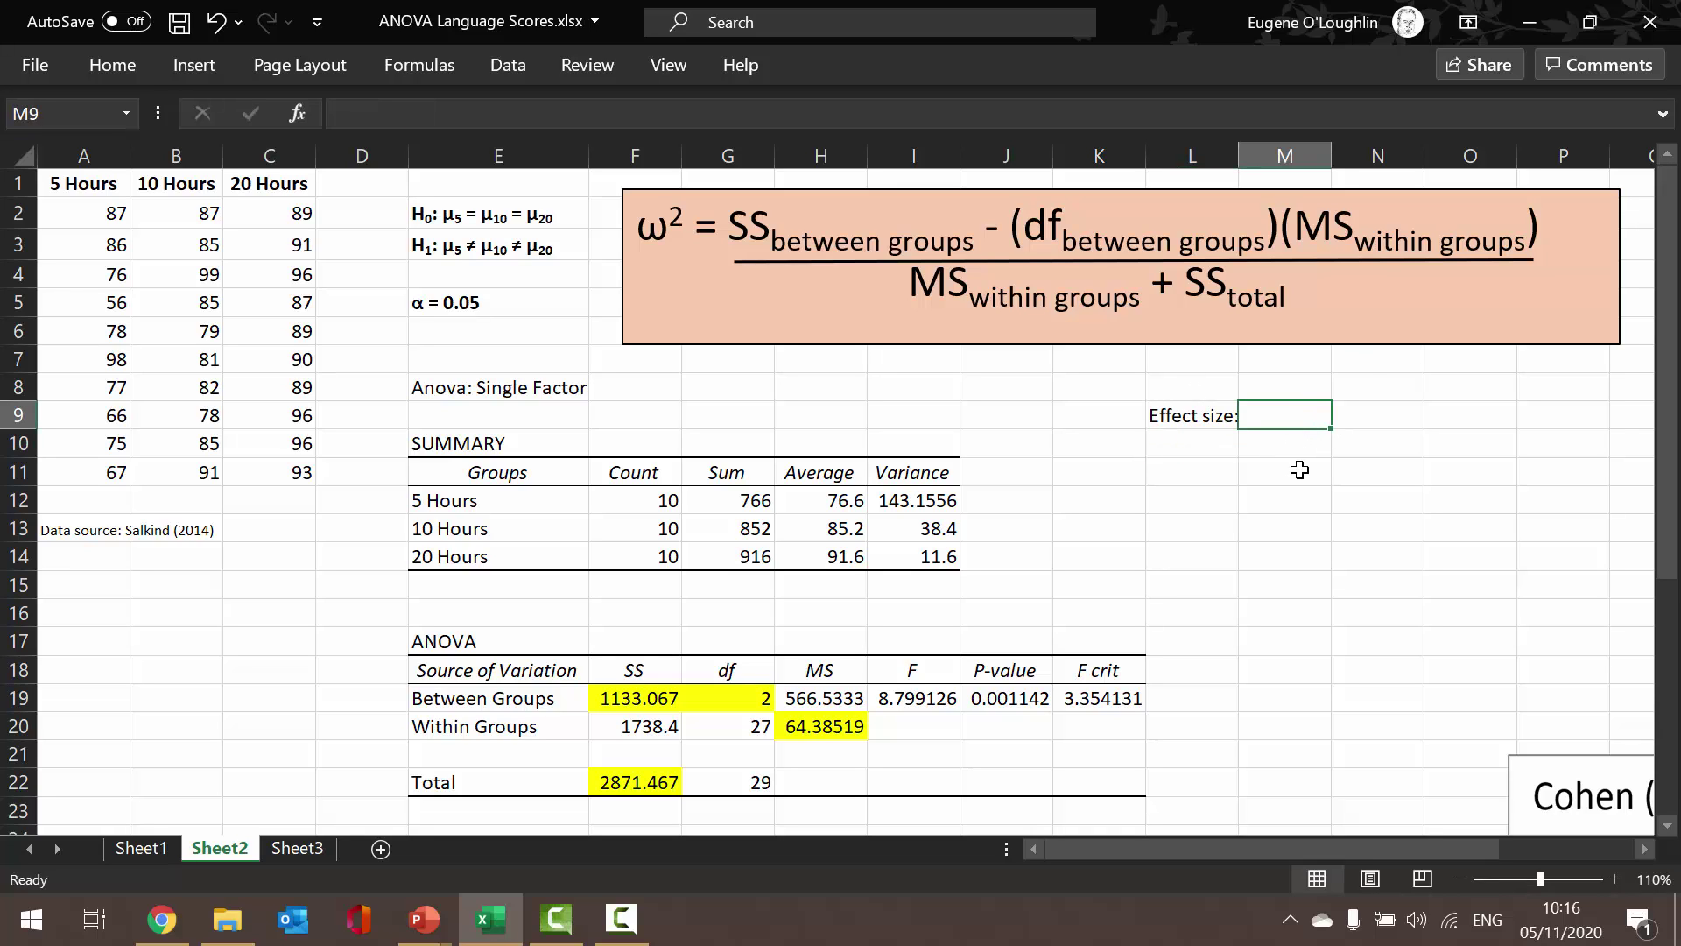
{"action": "type", "text": "="}
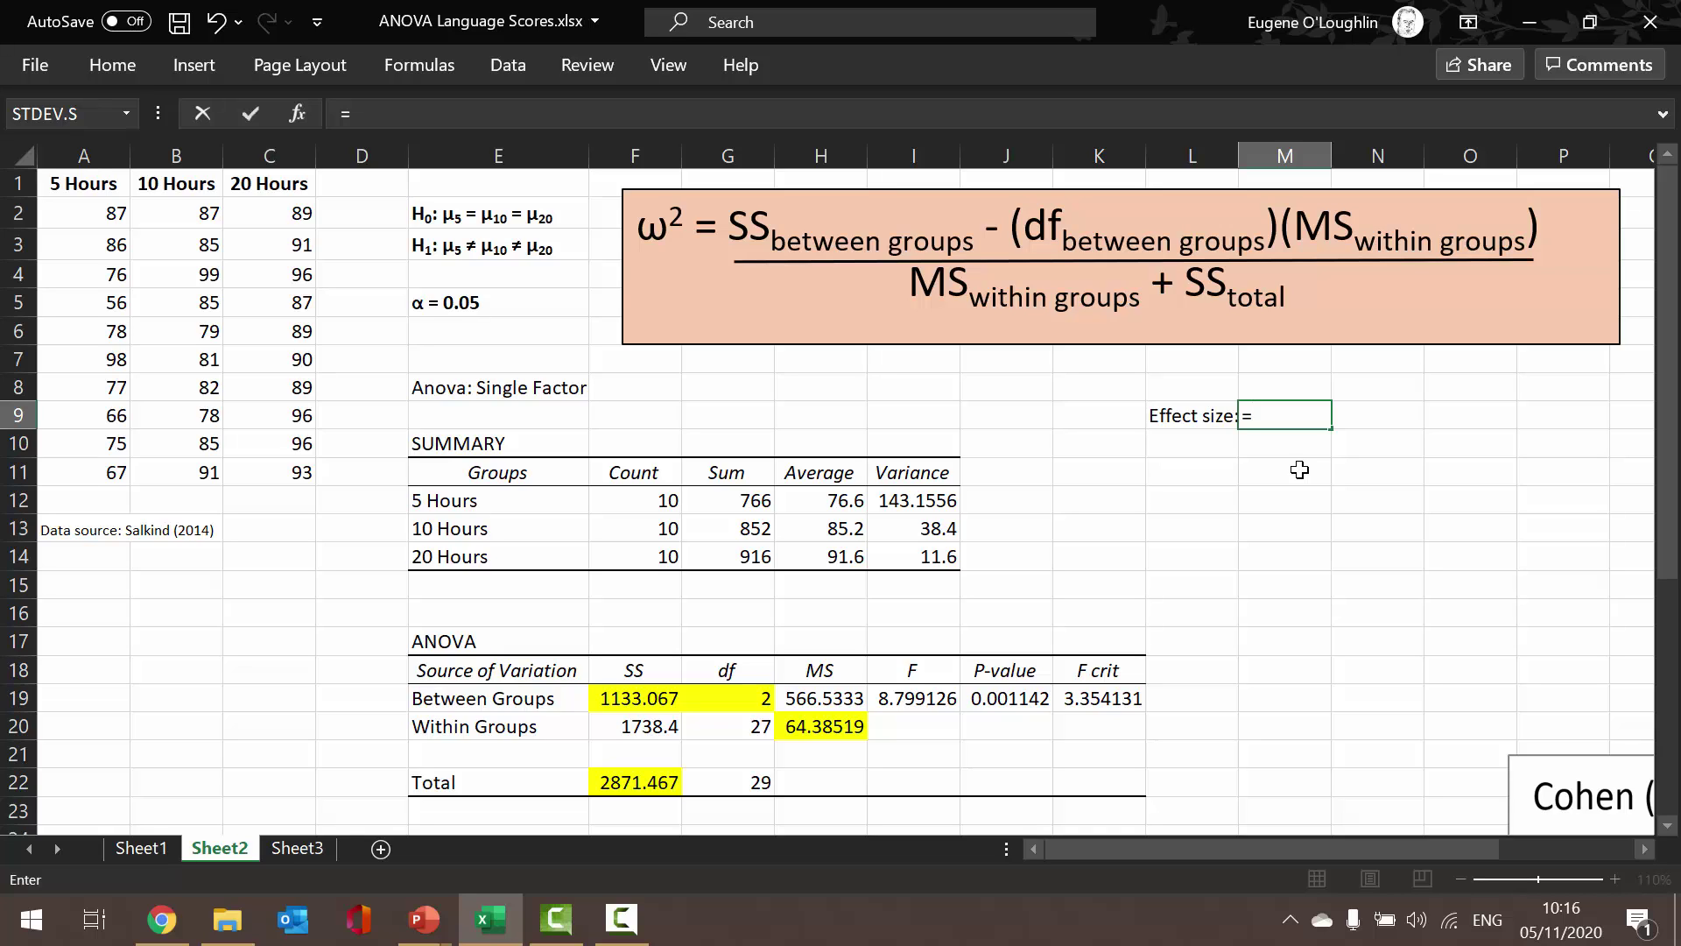
- Build the formula numerator (F19-(G19*H20)) in M9
{"action": "type", "text": "("}
{"action": "left_click", "coordinate": [622, 700]}
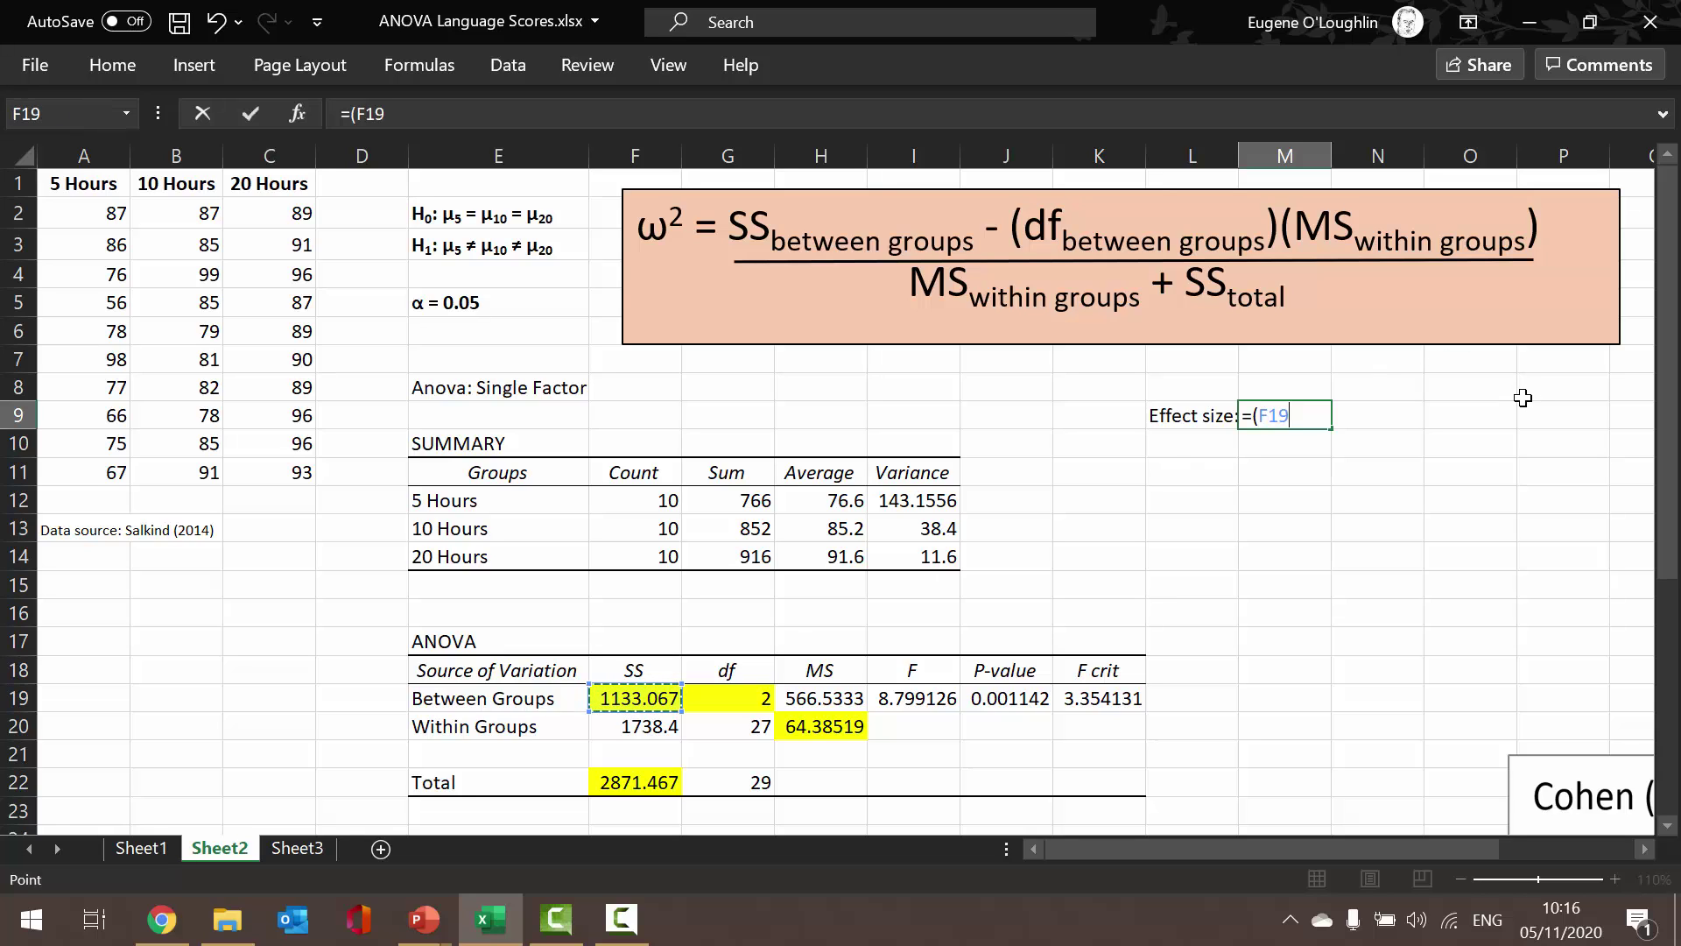
{"action": "type", "text": "-("}
{"action": "left_click", "coordinate": [731, 698]}
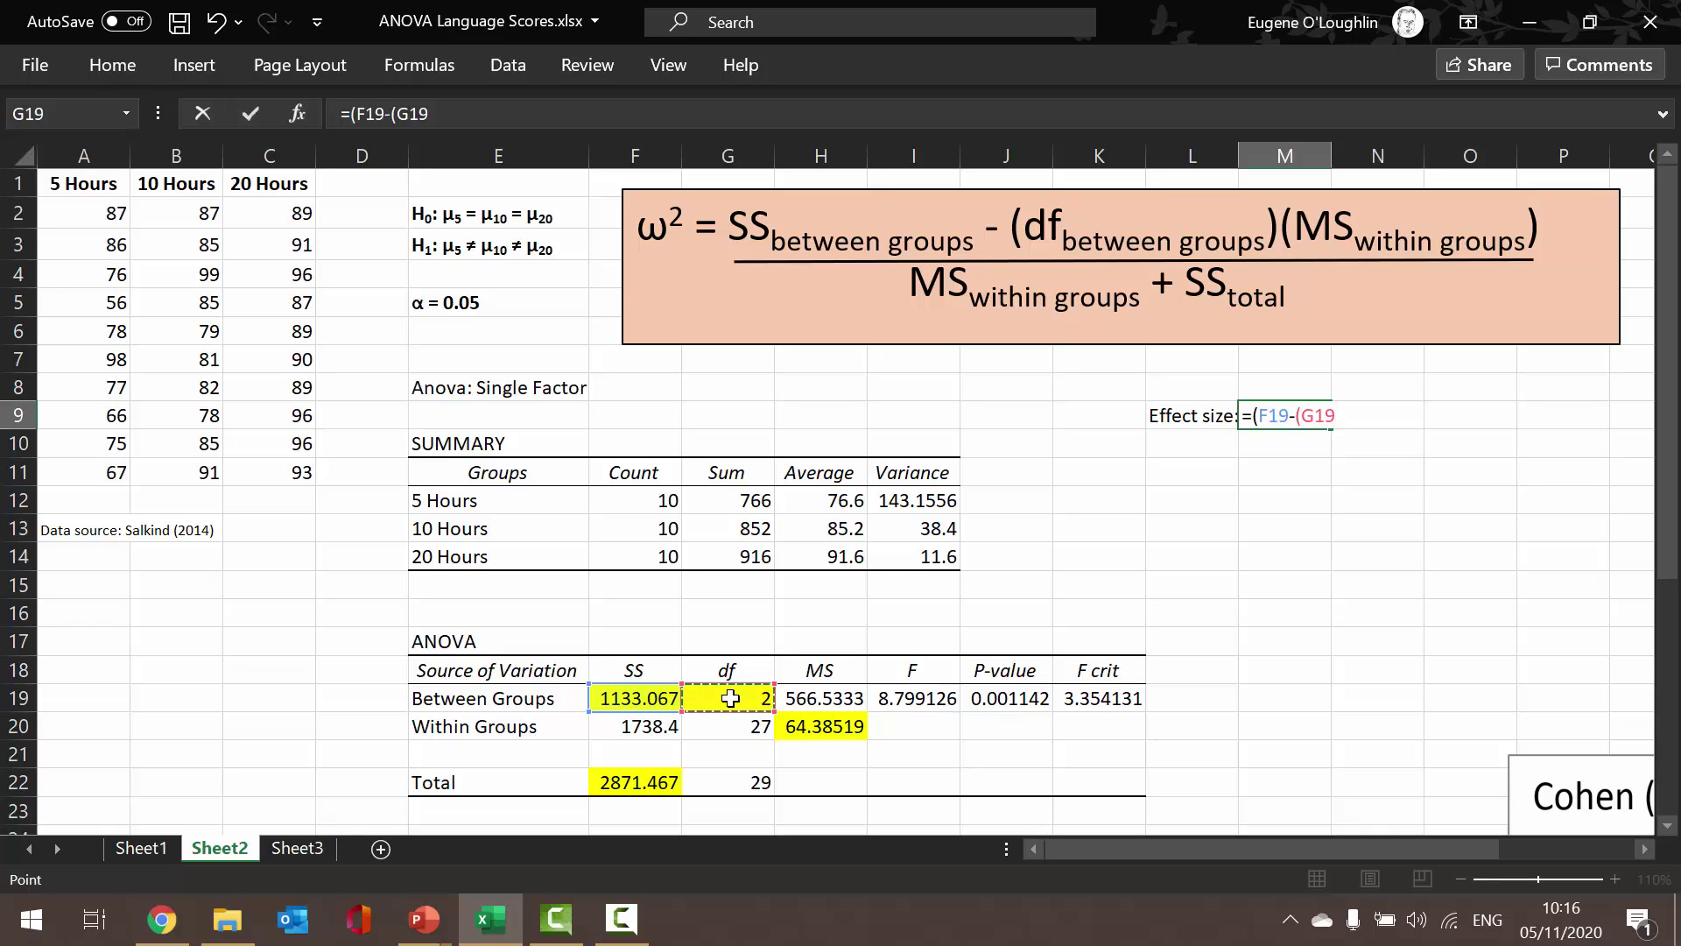
{"action": "type", "text": "*"}
{"action": "left_click", "coordinate": [821, 734]}
{"action": "left_click", "coordinate": [820, 734]}
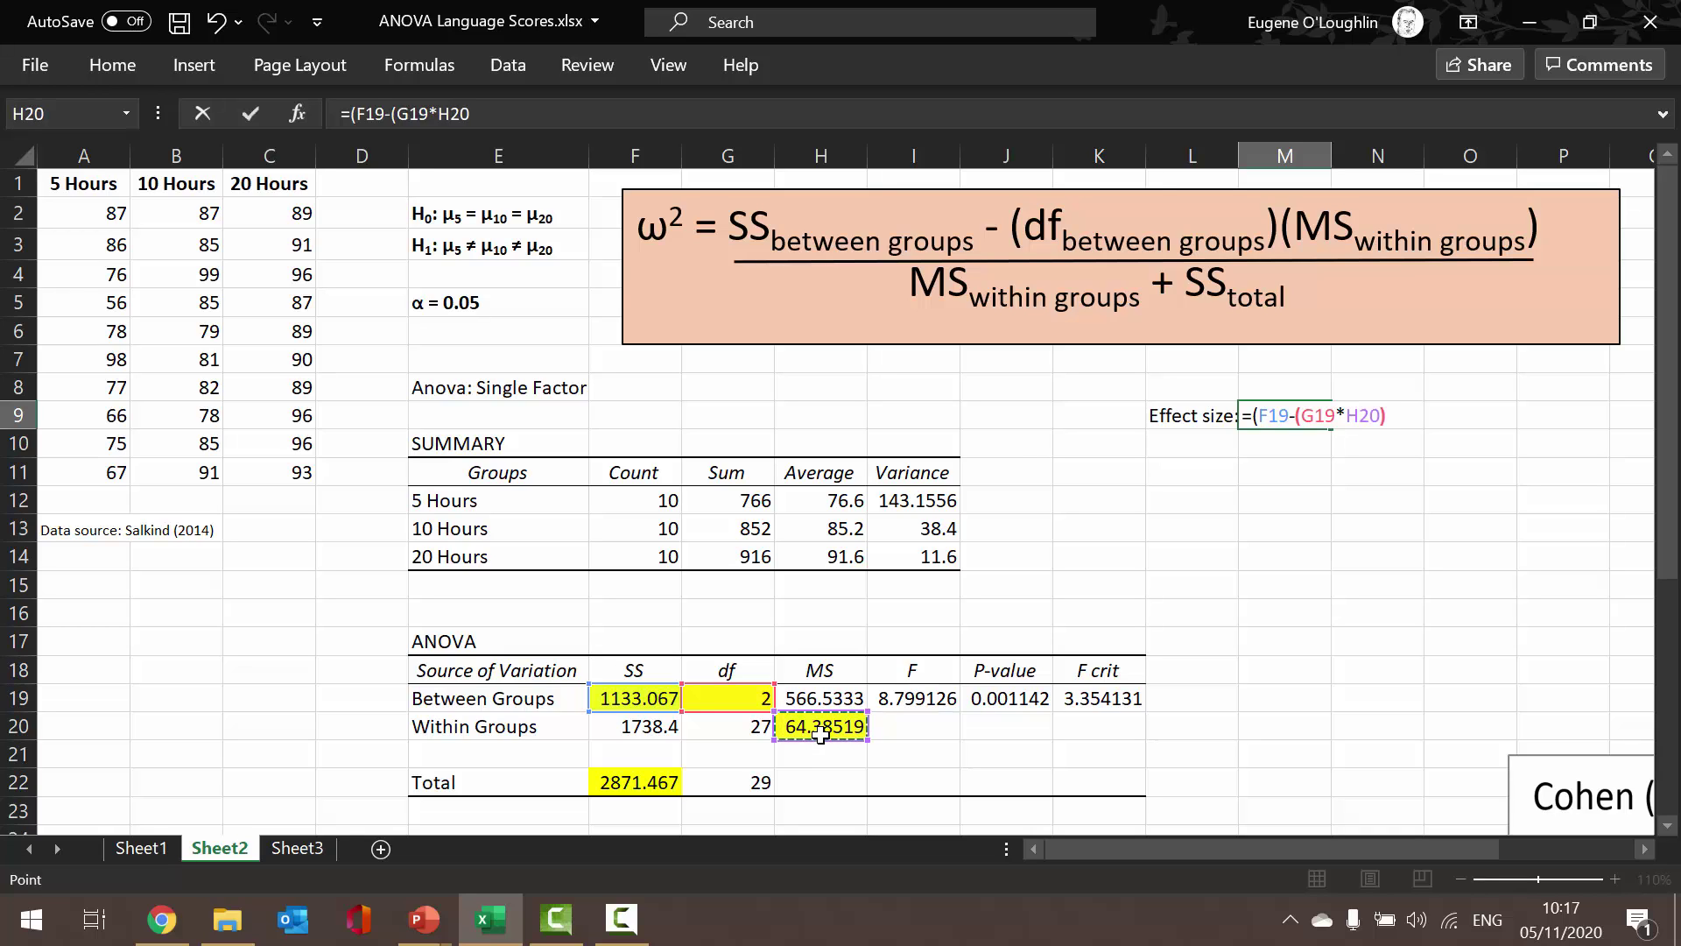
{"action": "type", "text": "))"}
- Add the denominator /(H20+F22) to the M9 formula
{"action": "type", "text": "/"}
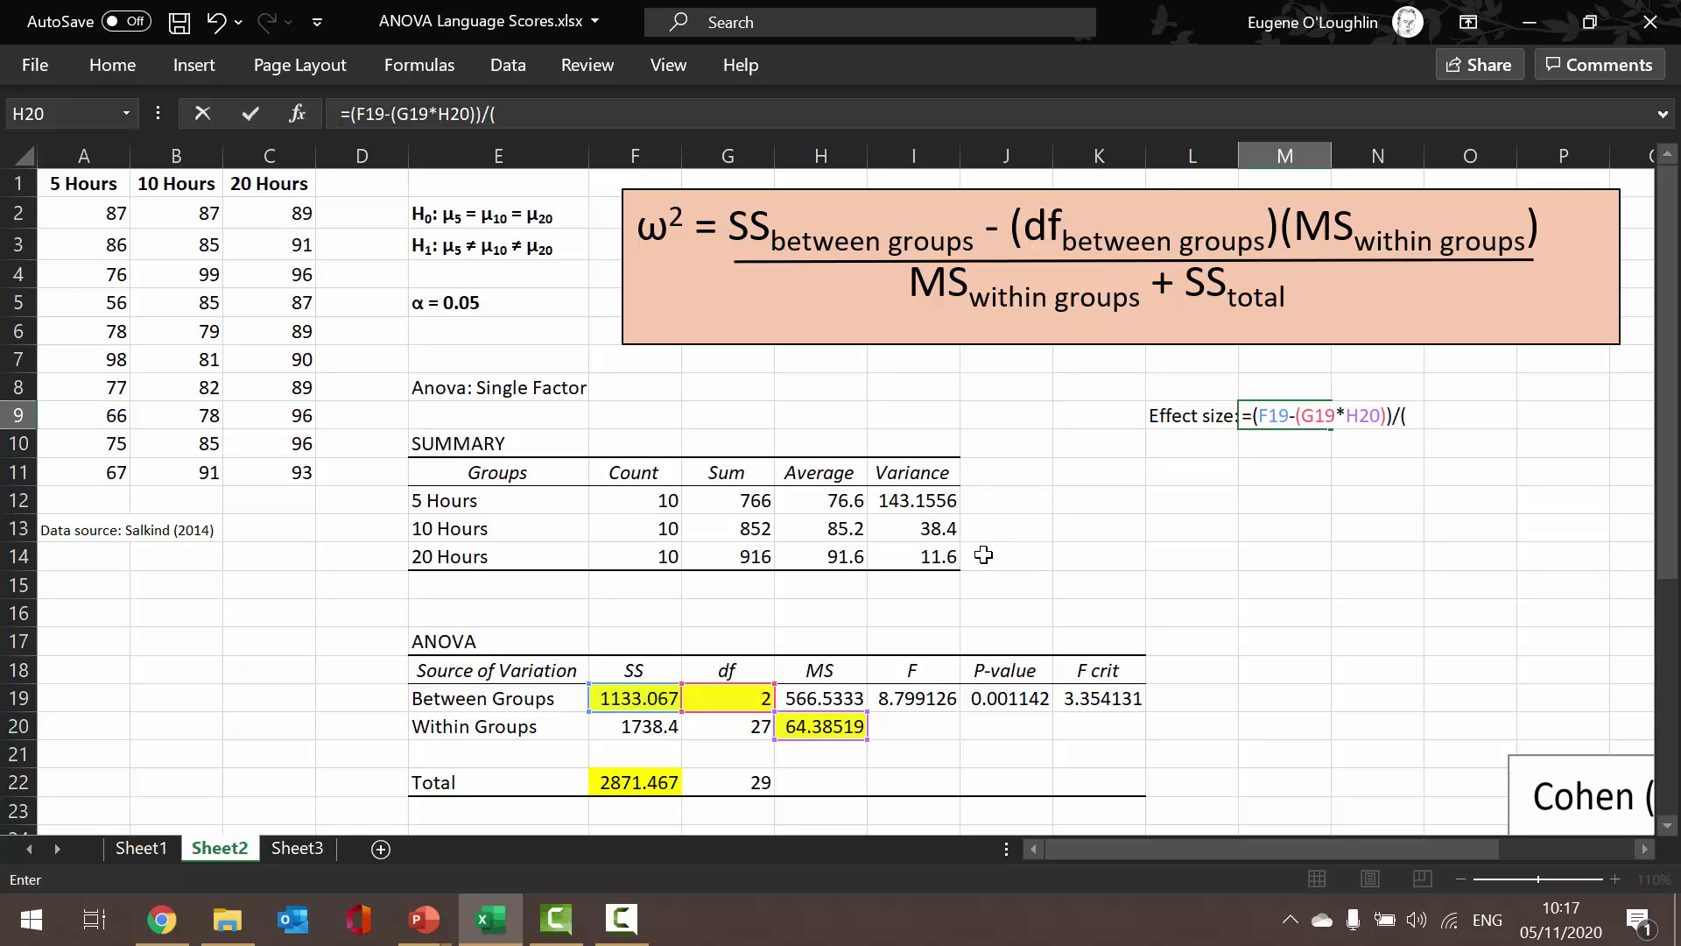
{"action": "type", "text": "("}
{"action": "left_click", "coordinate": [803, 729]}
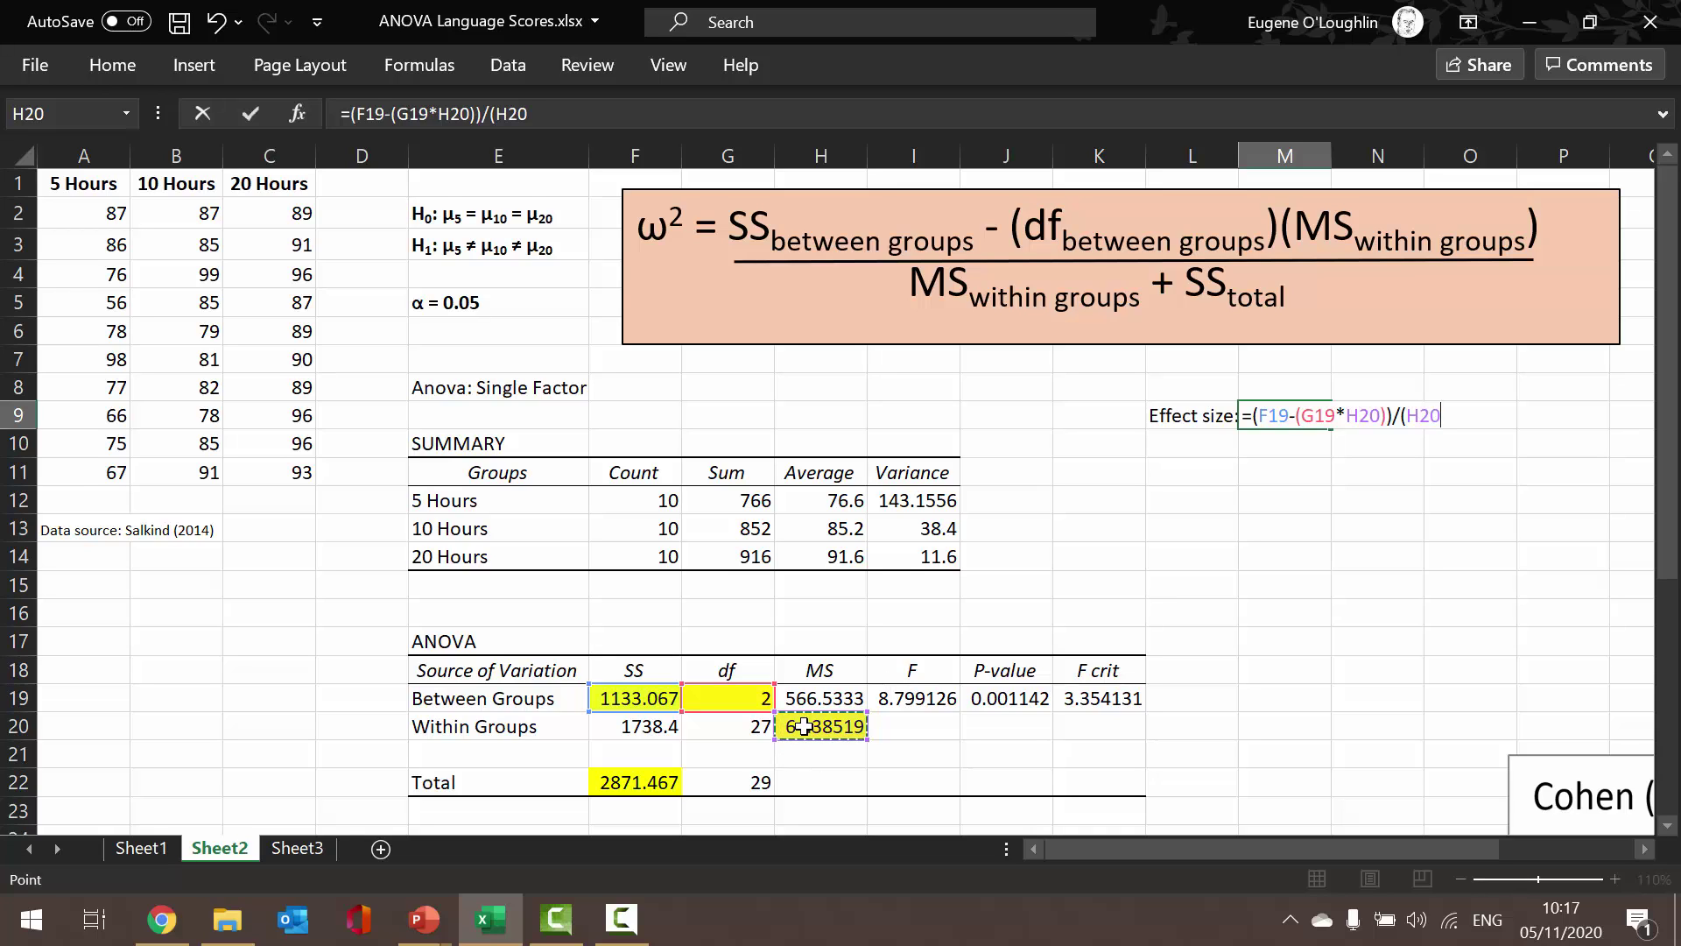
{"action": "type", "text": "+"}
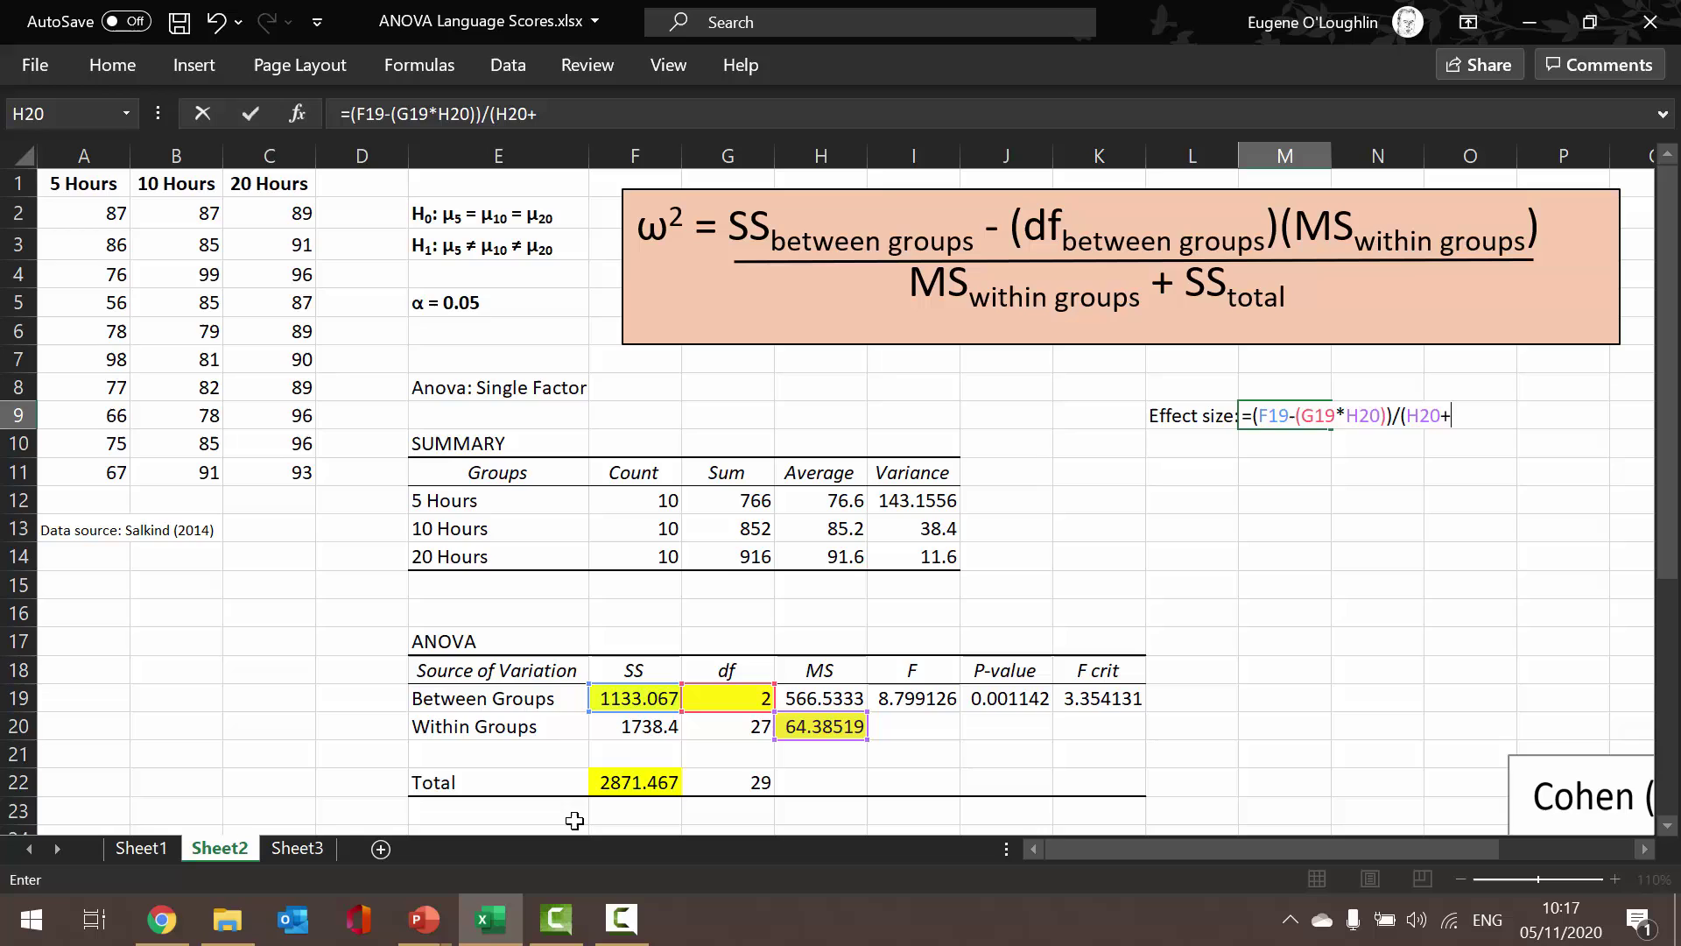
{"action": "left_click", "coordinate": [651, 778]}
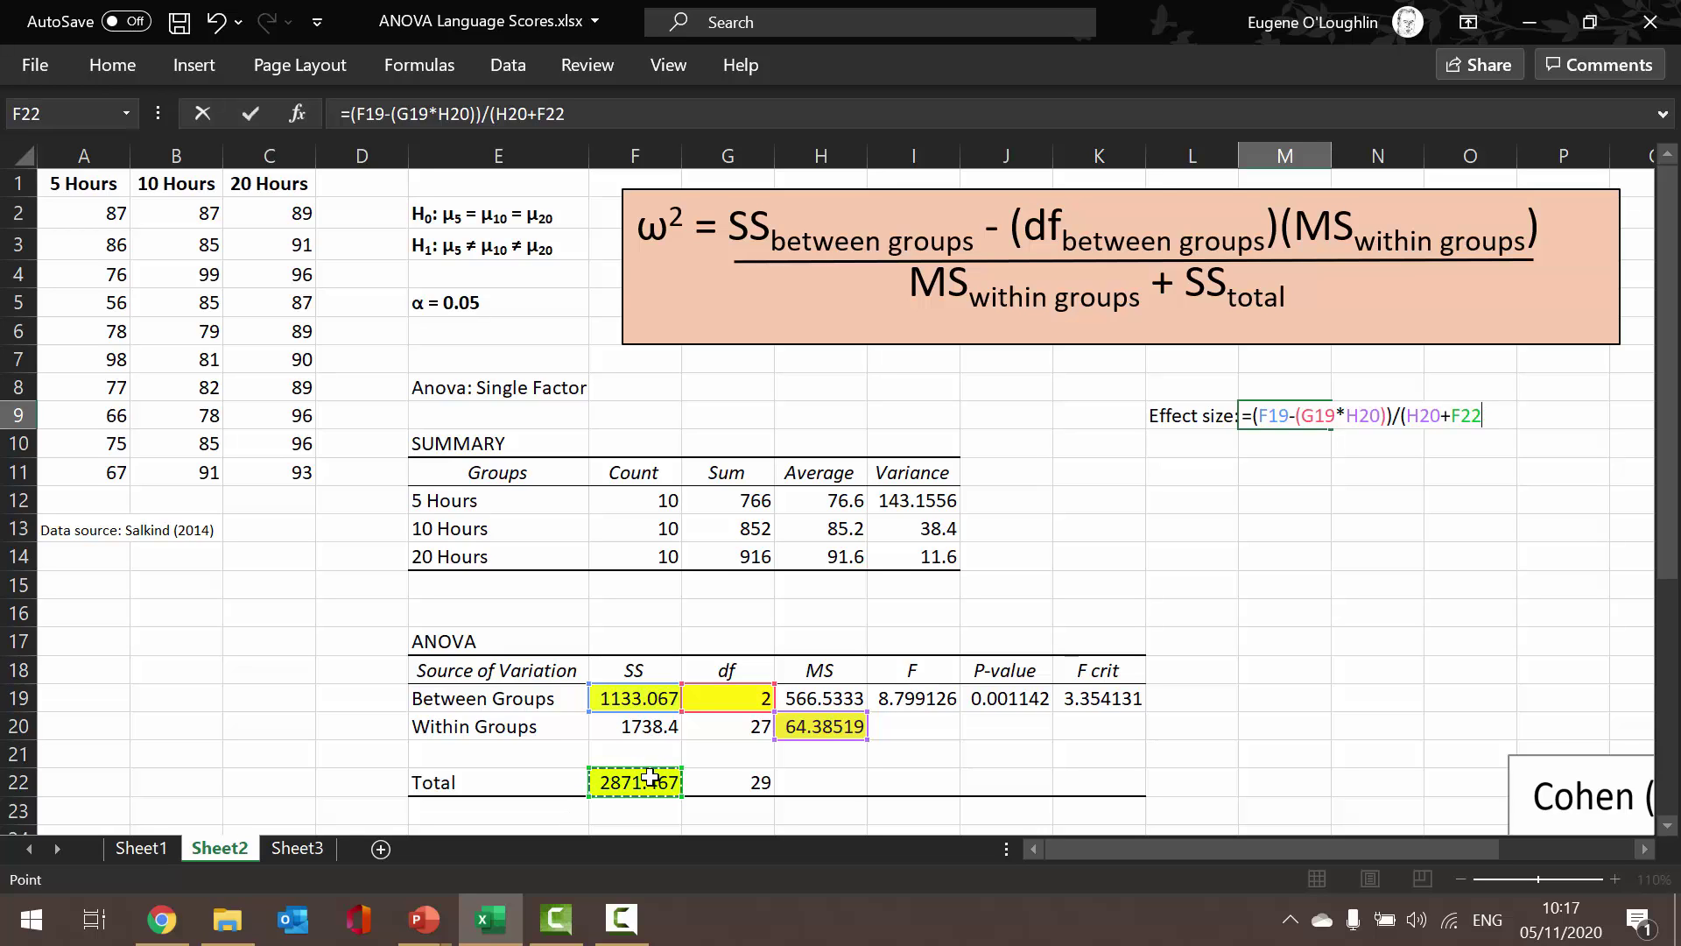
{"action": "type", "text": ")"}
- Commit the M9 formula to show the omega-squared effect size 0.34208
{"action": "key", "text": "Return"}
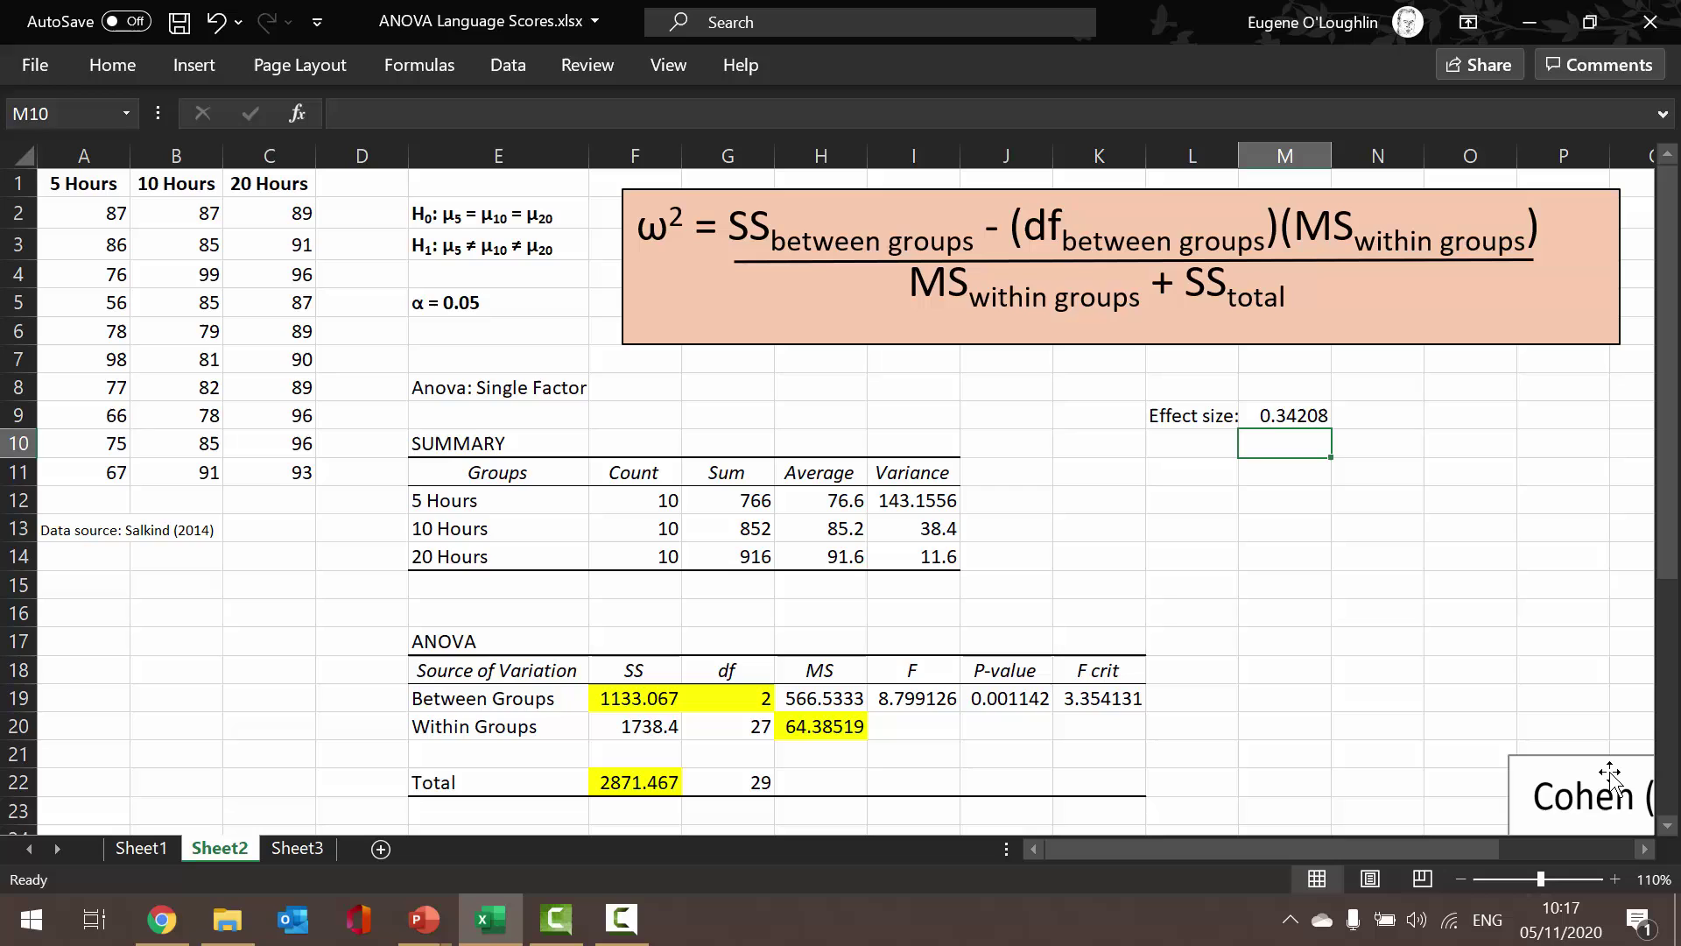
- Move the Cohen (1988) benchmark chart up beneath the 0.34208 result in M9
{"action": "left_click_drag", "start_coordinate": [1606, 755], "coordinate": [1287, 442]}
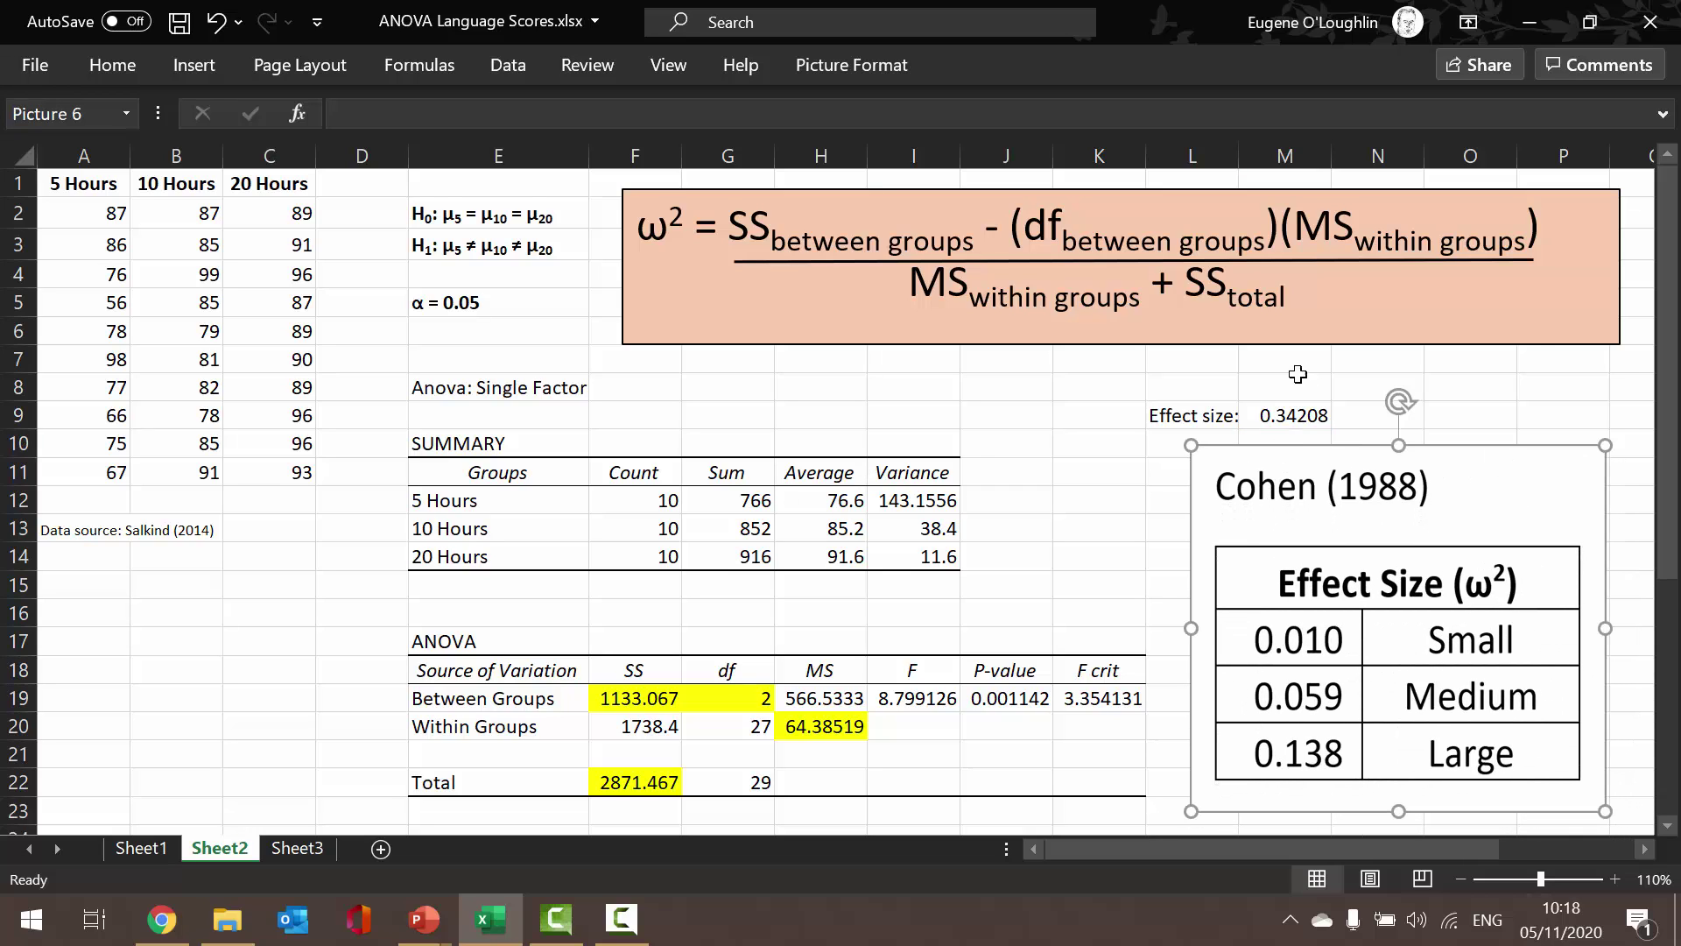
{"action": "left_click", "coordinate": [1313, 418]}
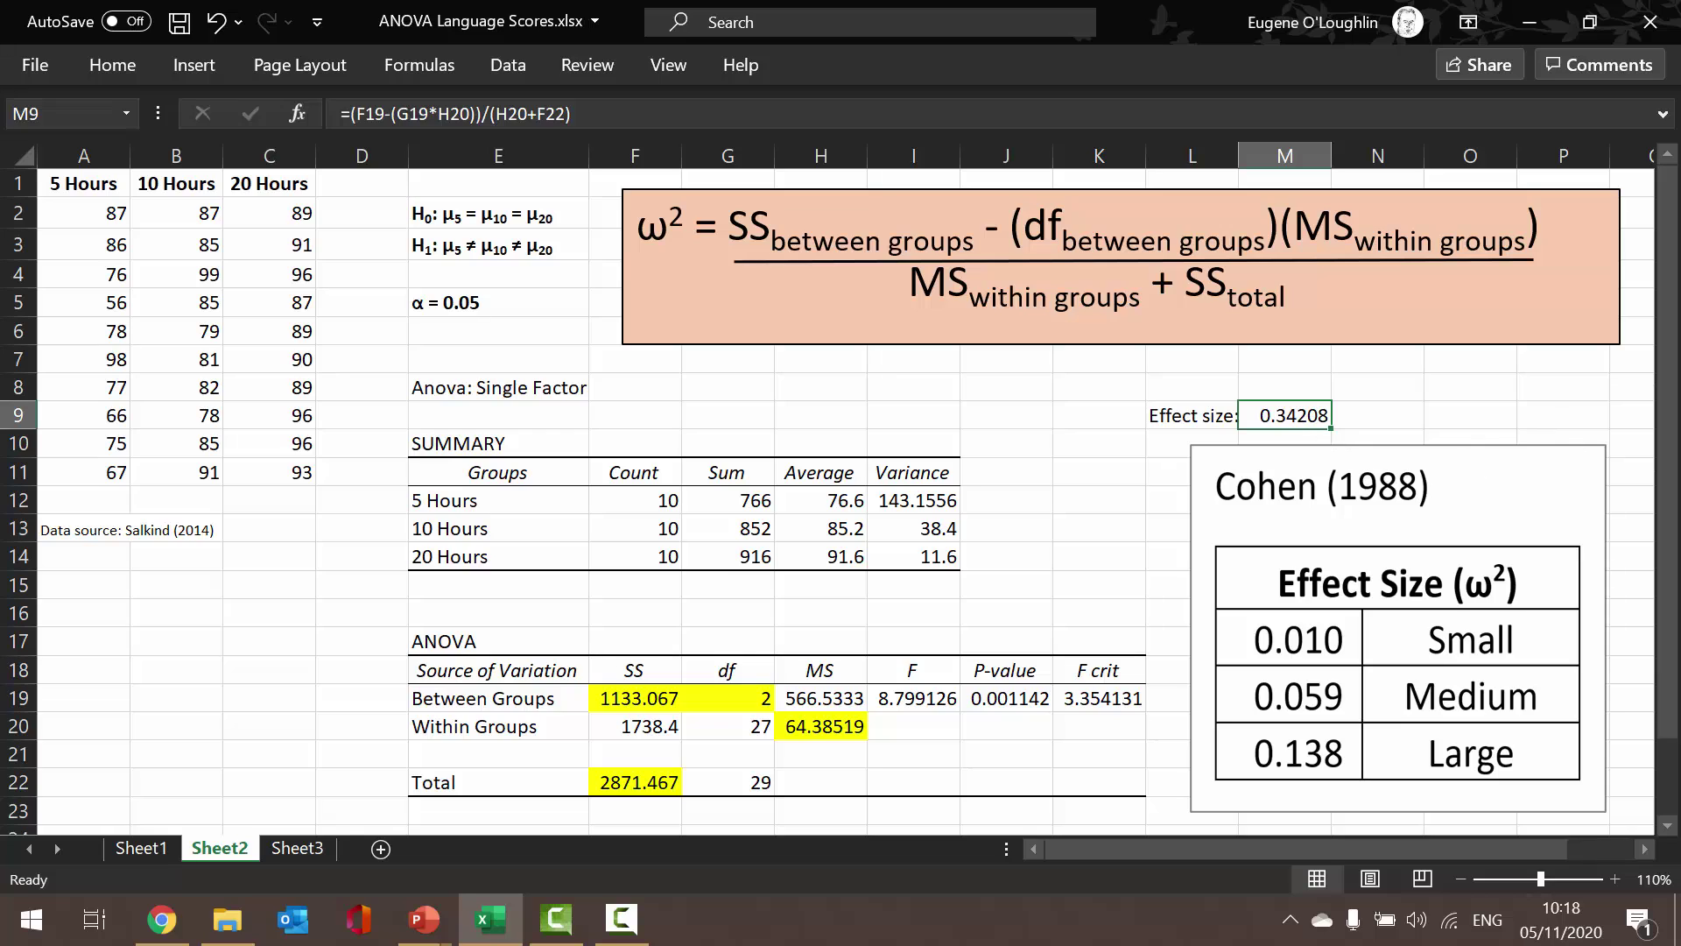